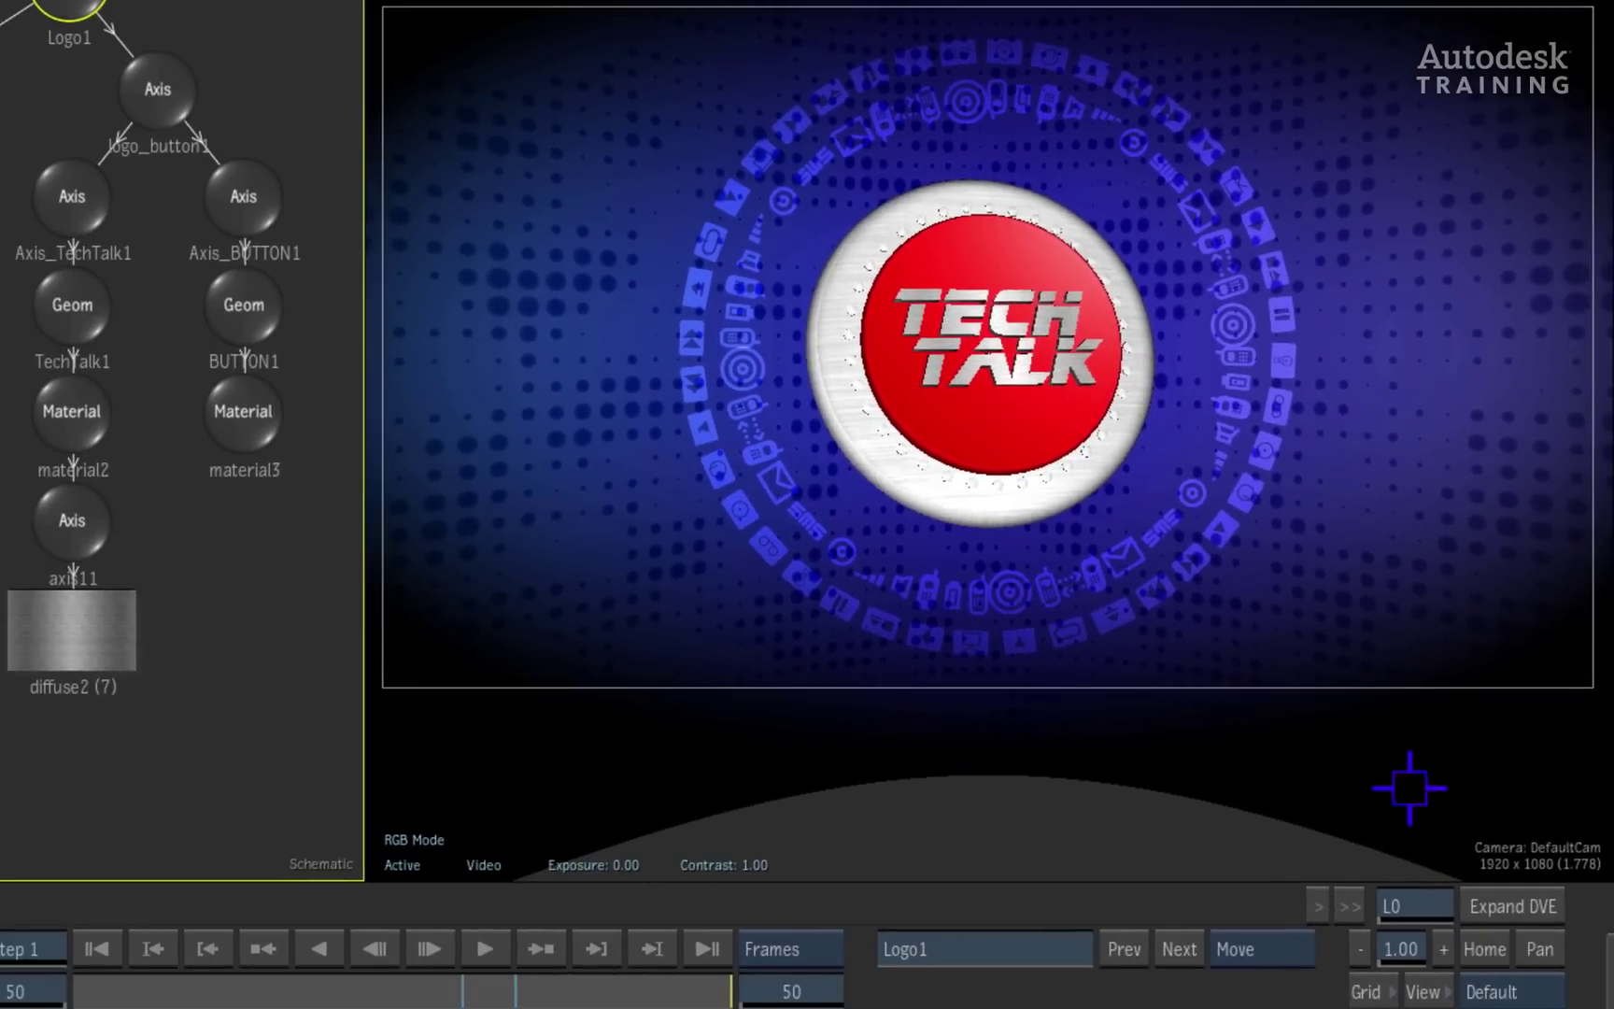
- In Setup > Rendering, change Hardware AA from No HWAA to 4x HWAA
left_click(1321, 836)
left_click(1494, 946)
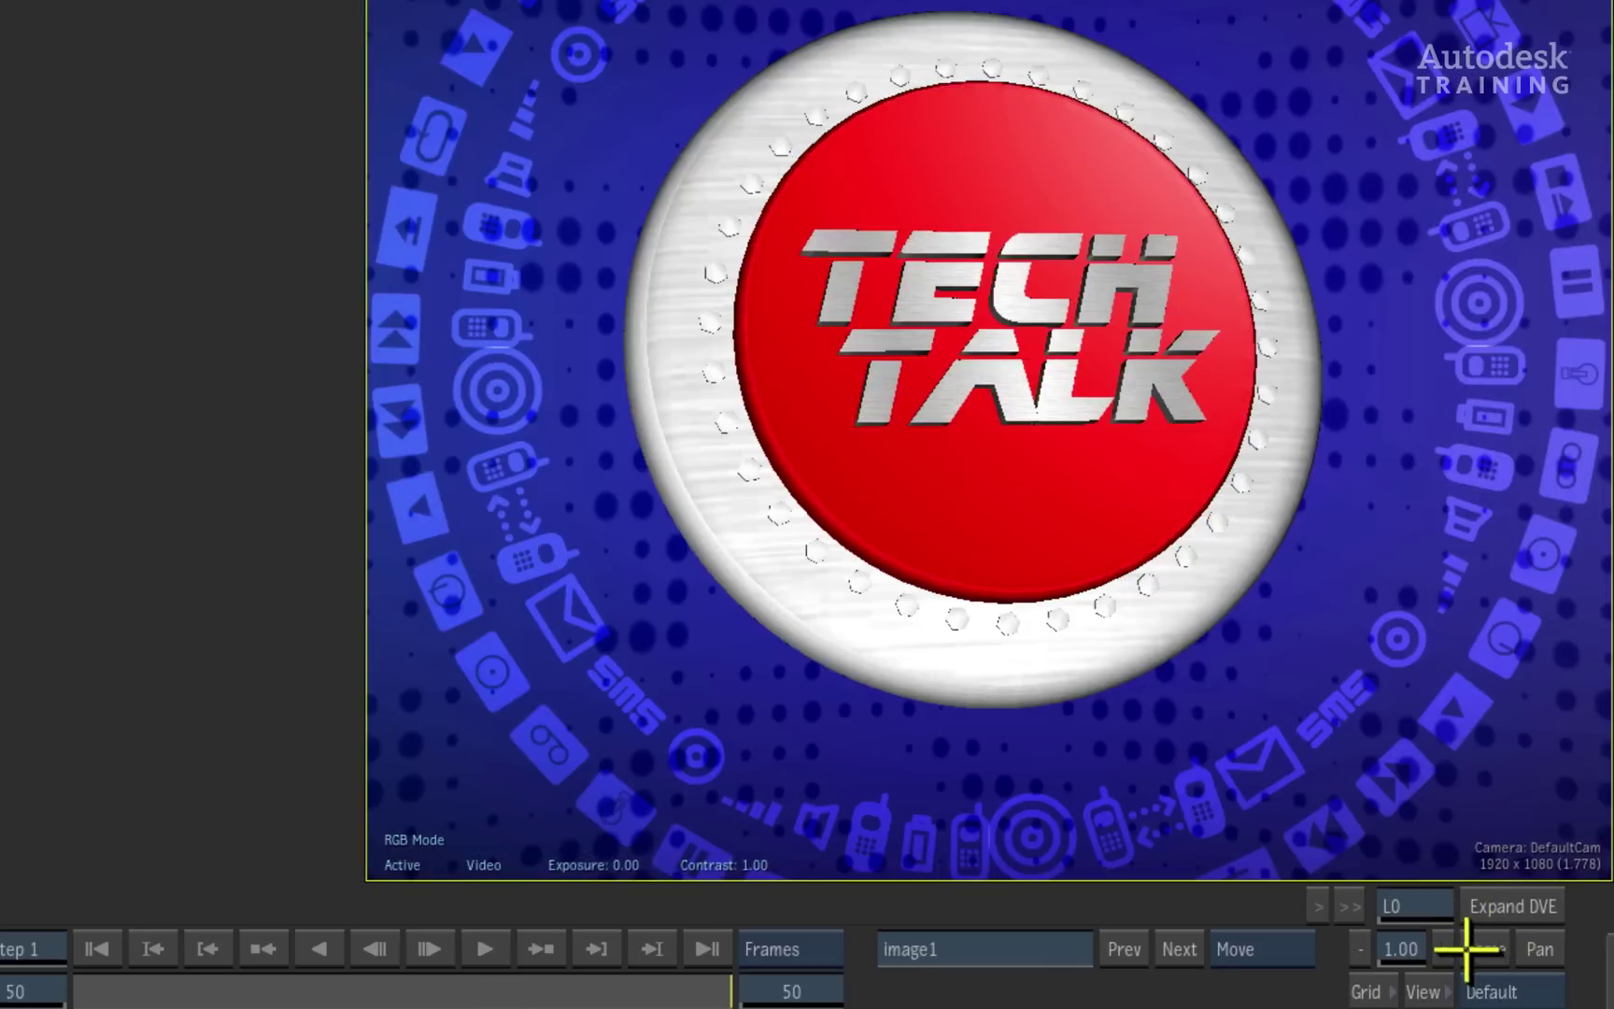
left_click(176, 705)
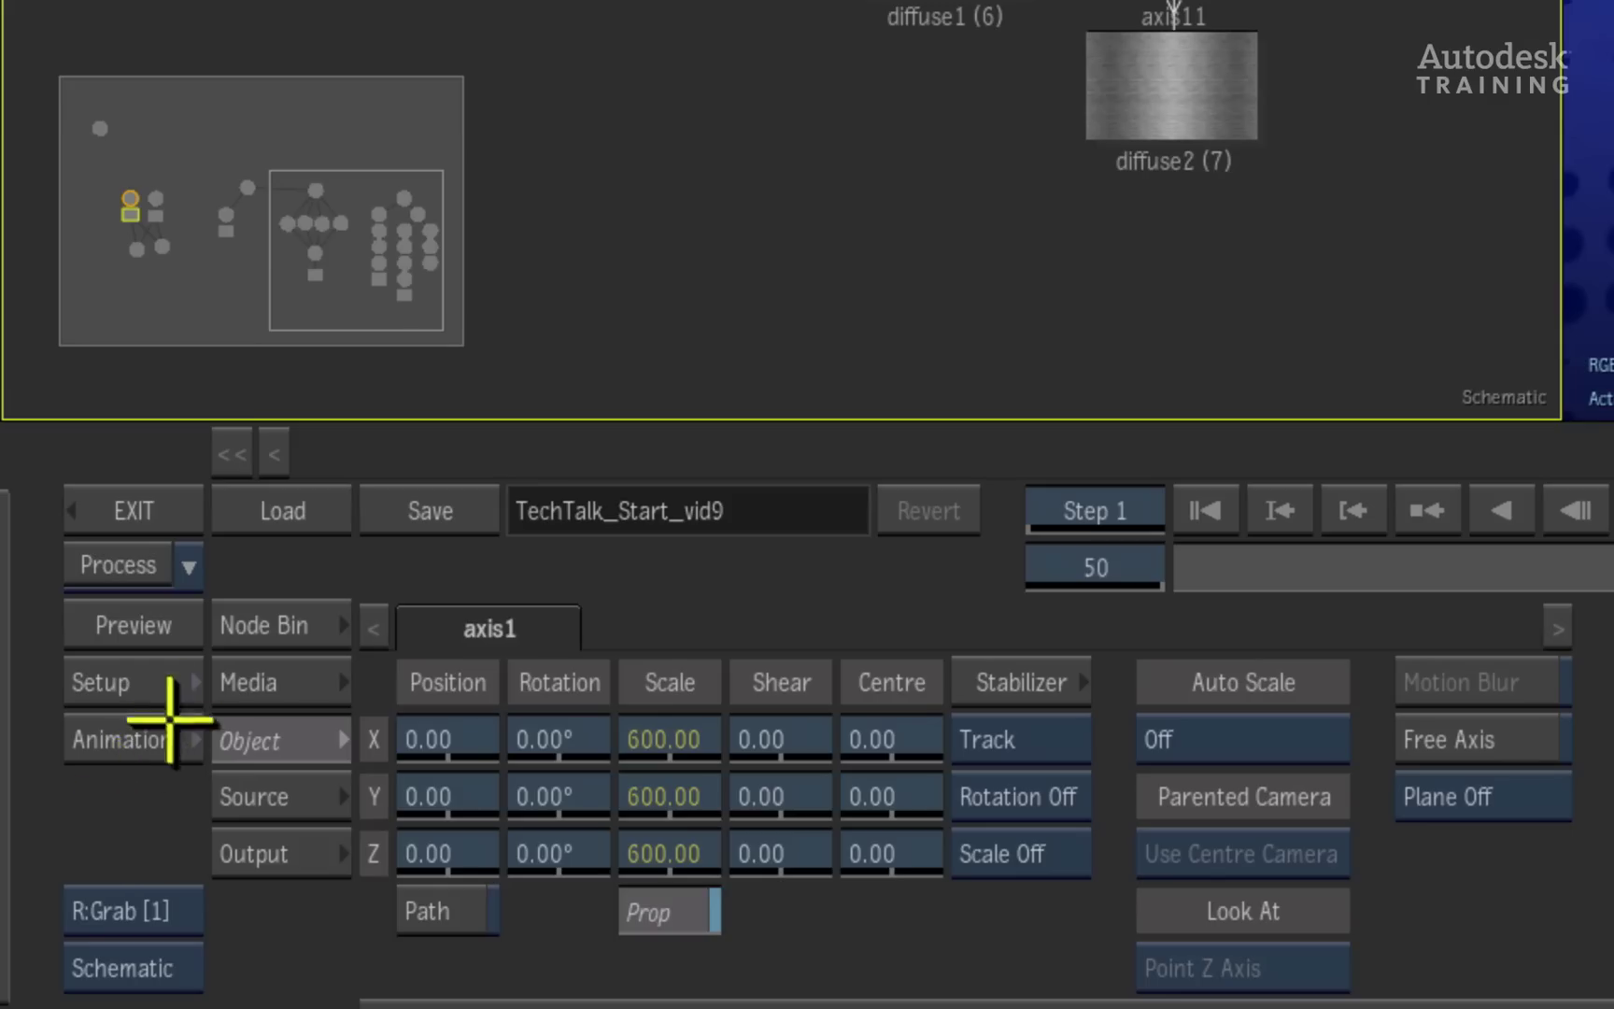
left_click(138, 669)
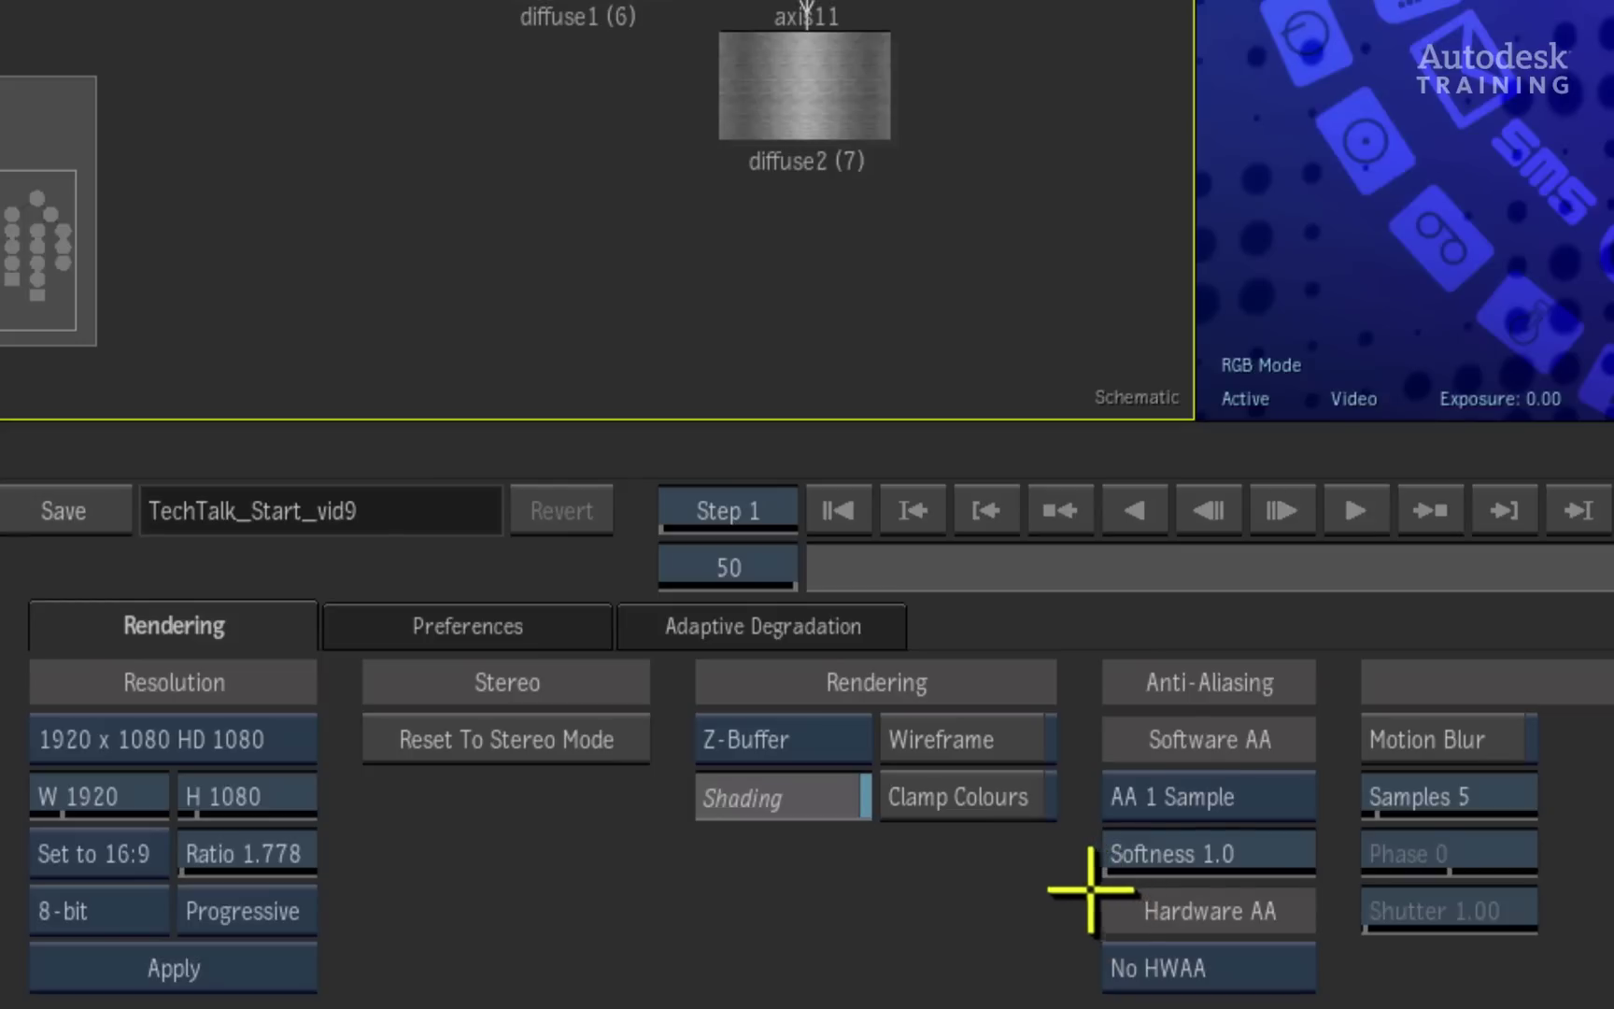
left_click(1291, 959)
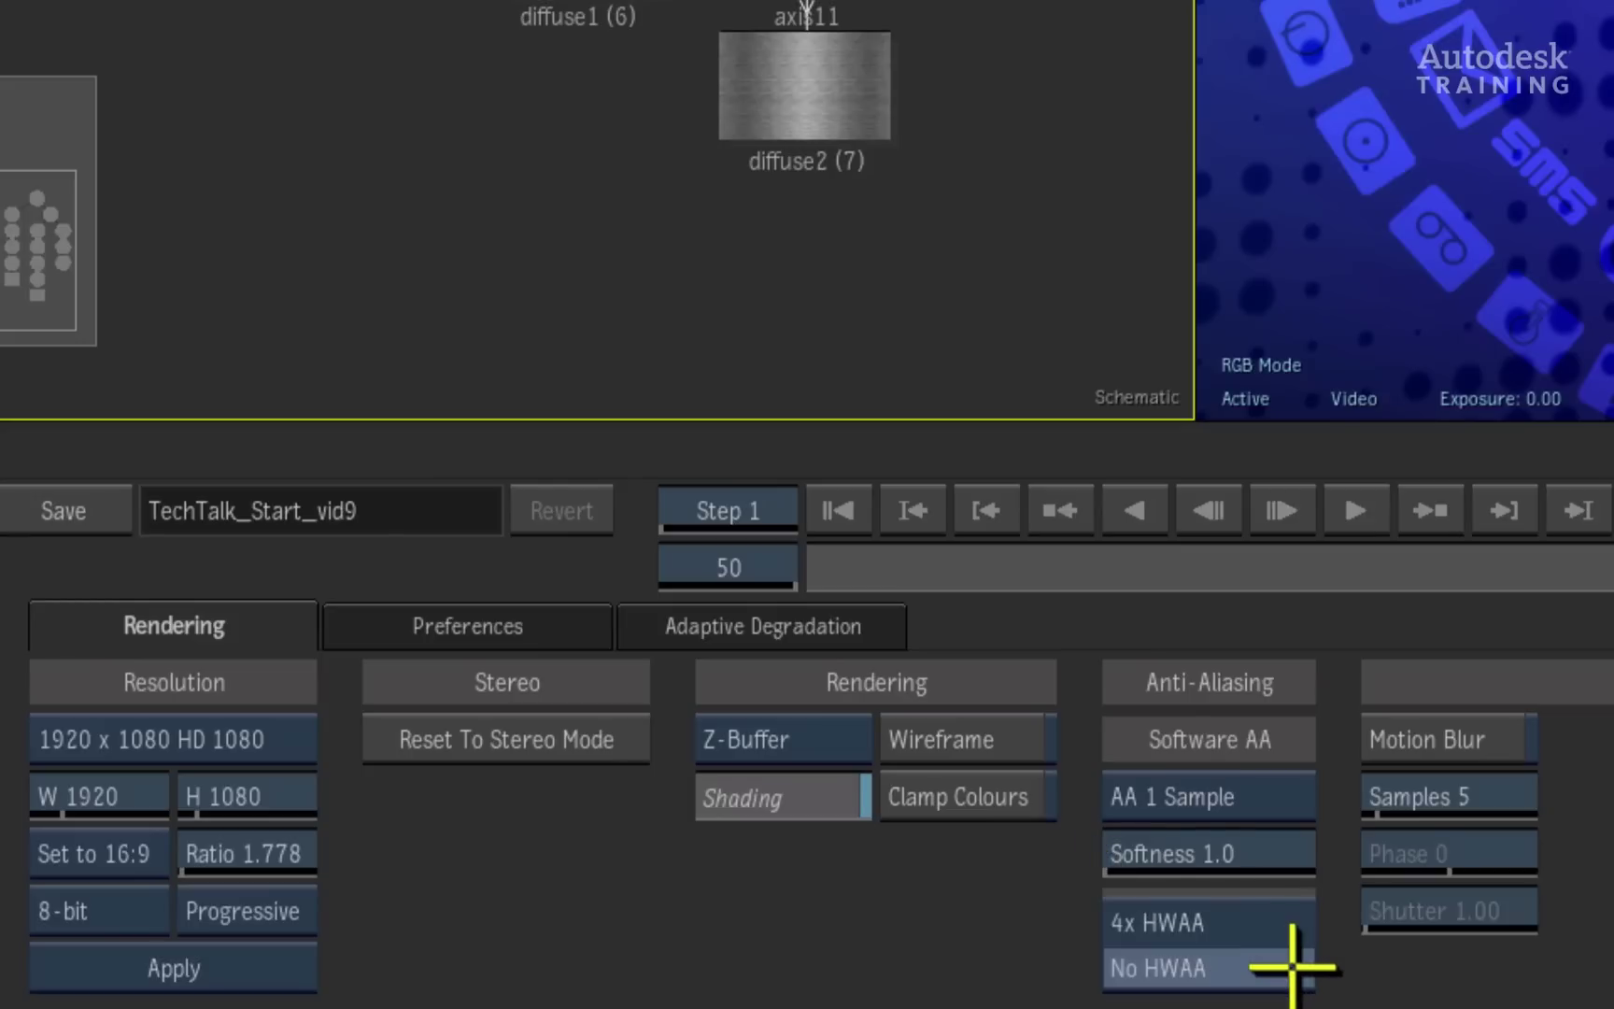
left_click(1285, 919)
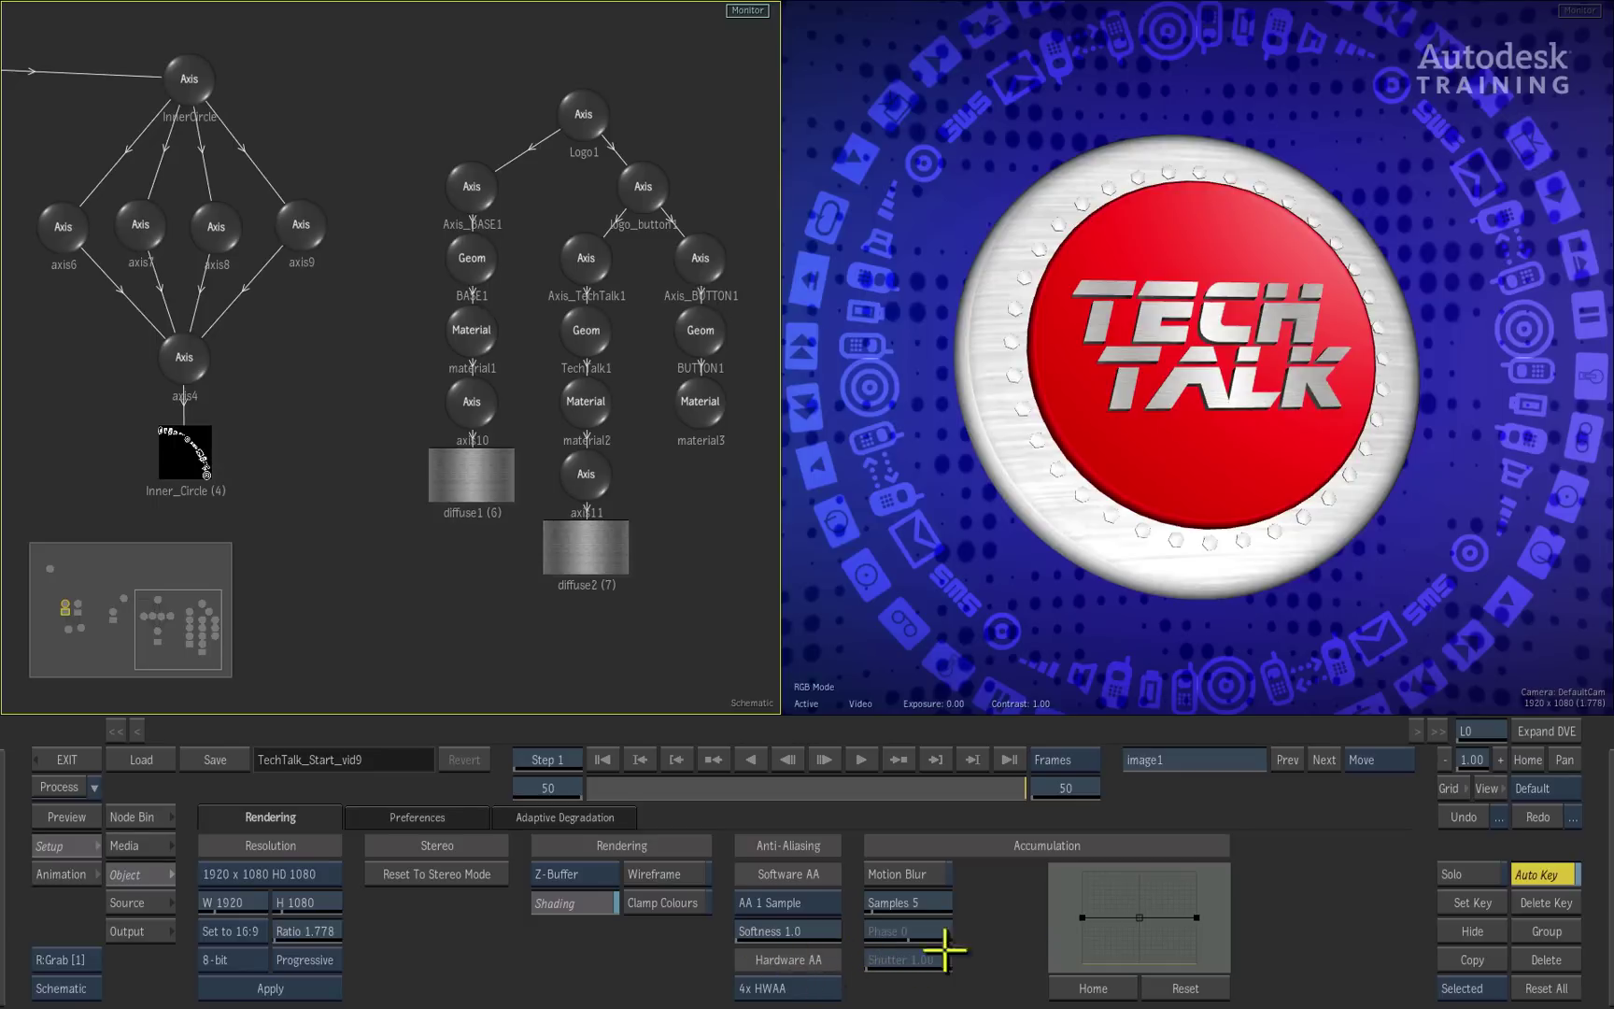
- Return to the Schematic view and switch Auto Key off
left_click(1528, 758)
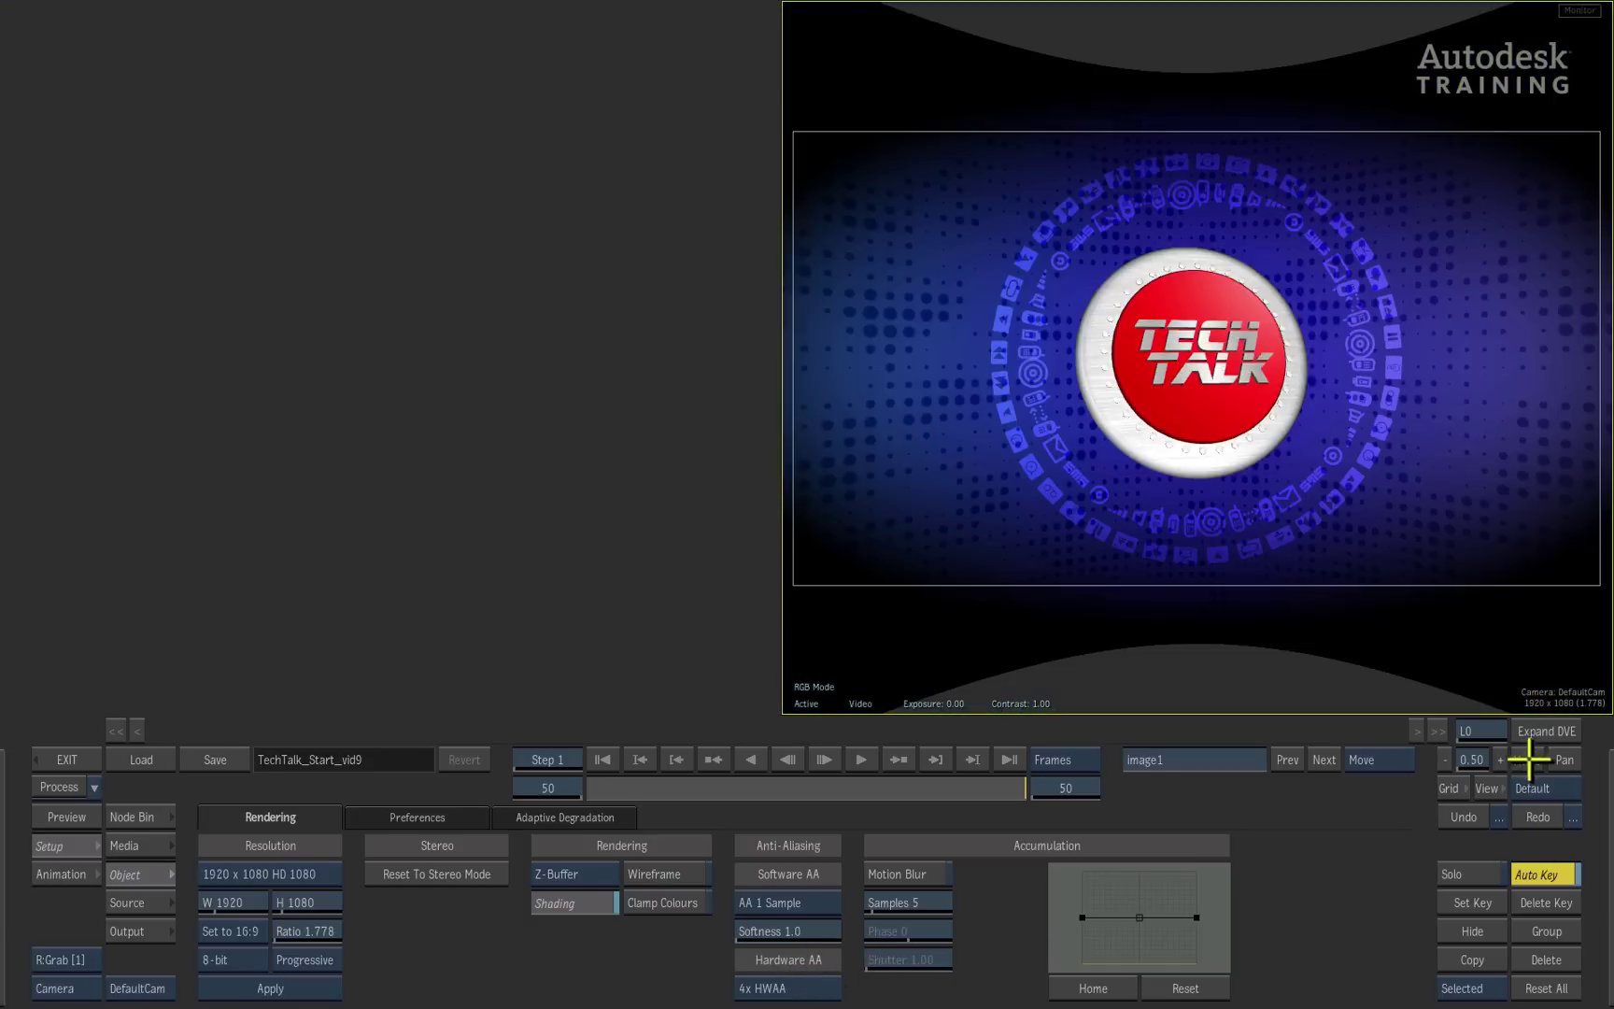
key("F4")
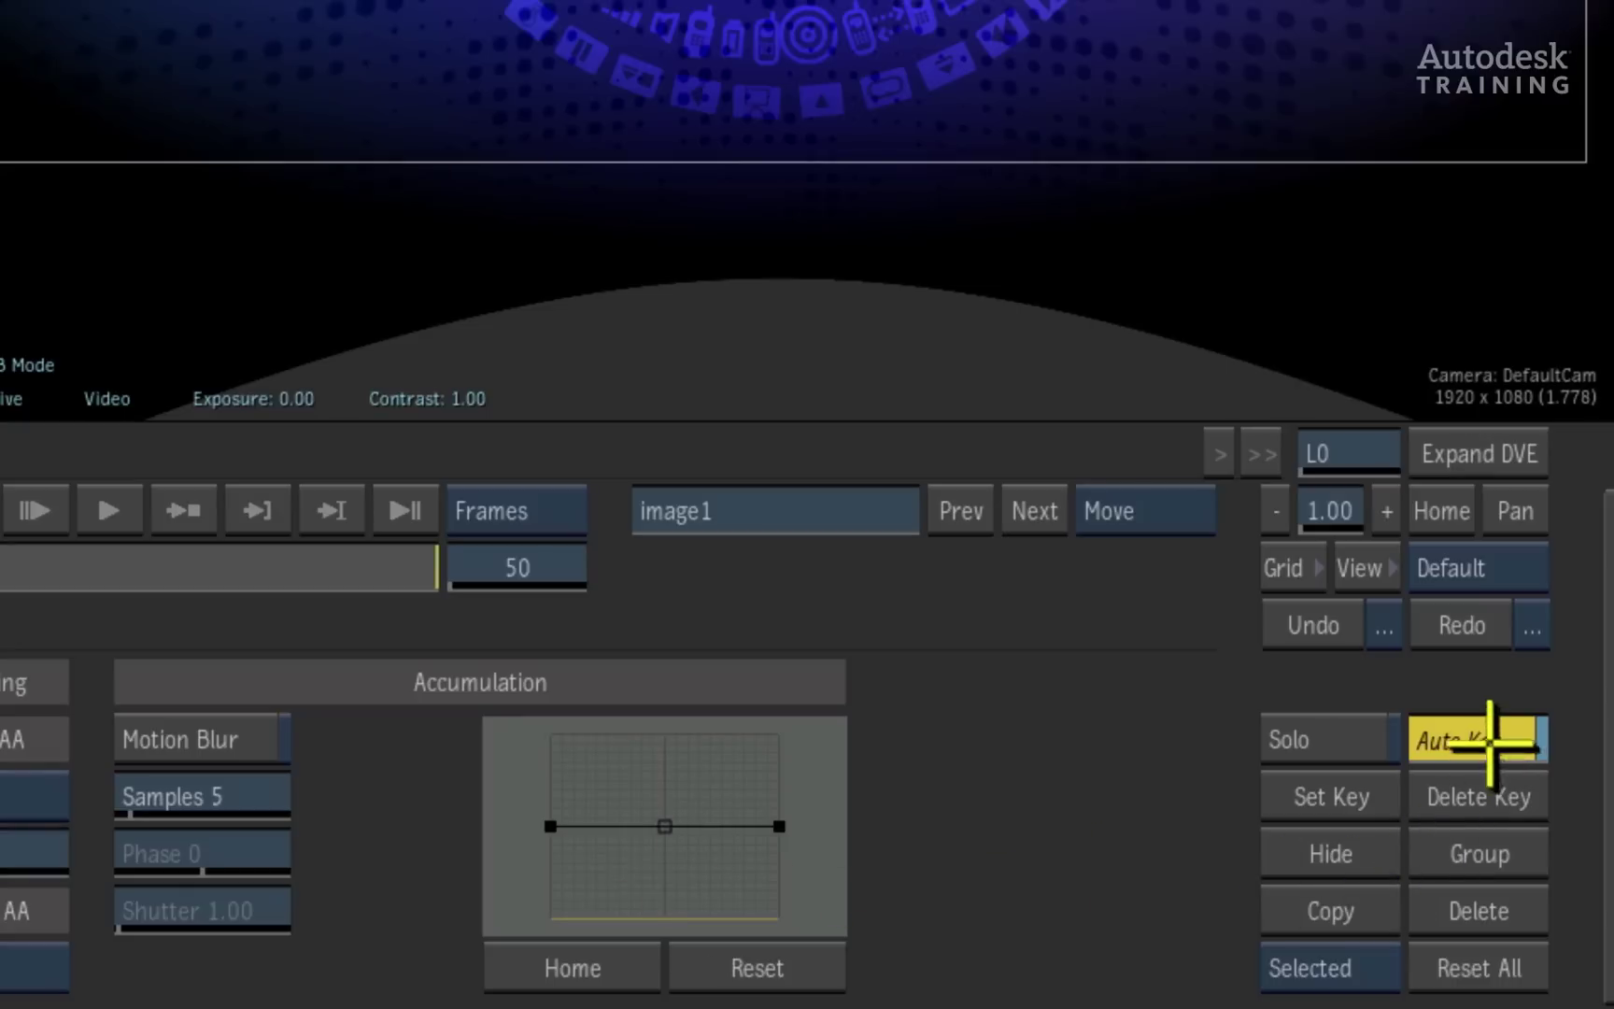
left_click(1550, 876)
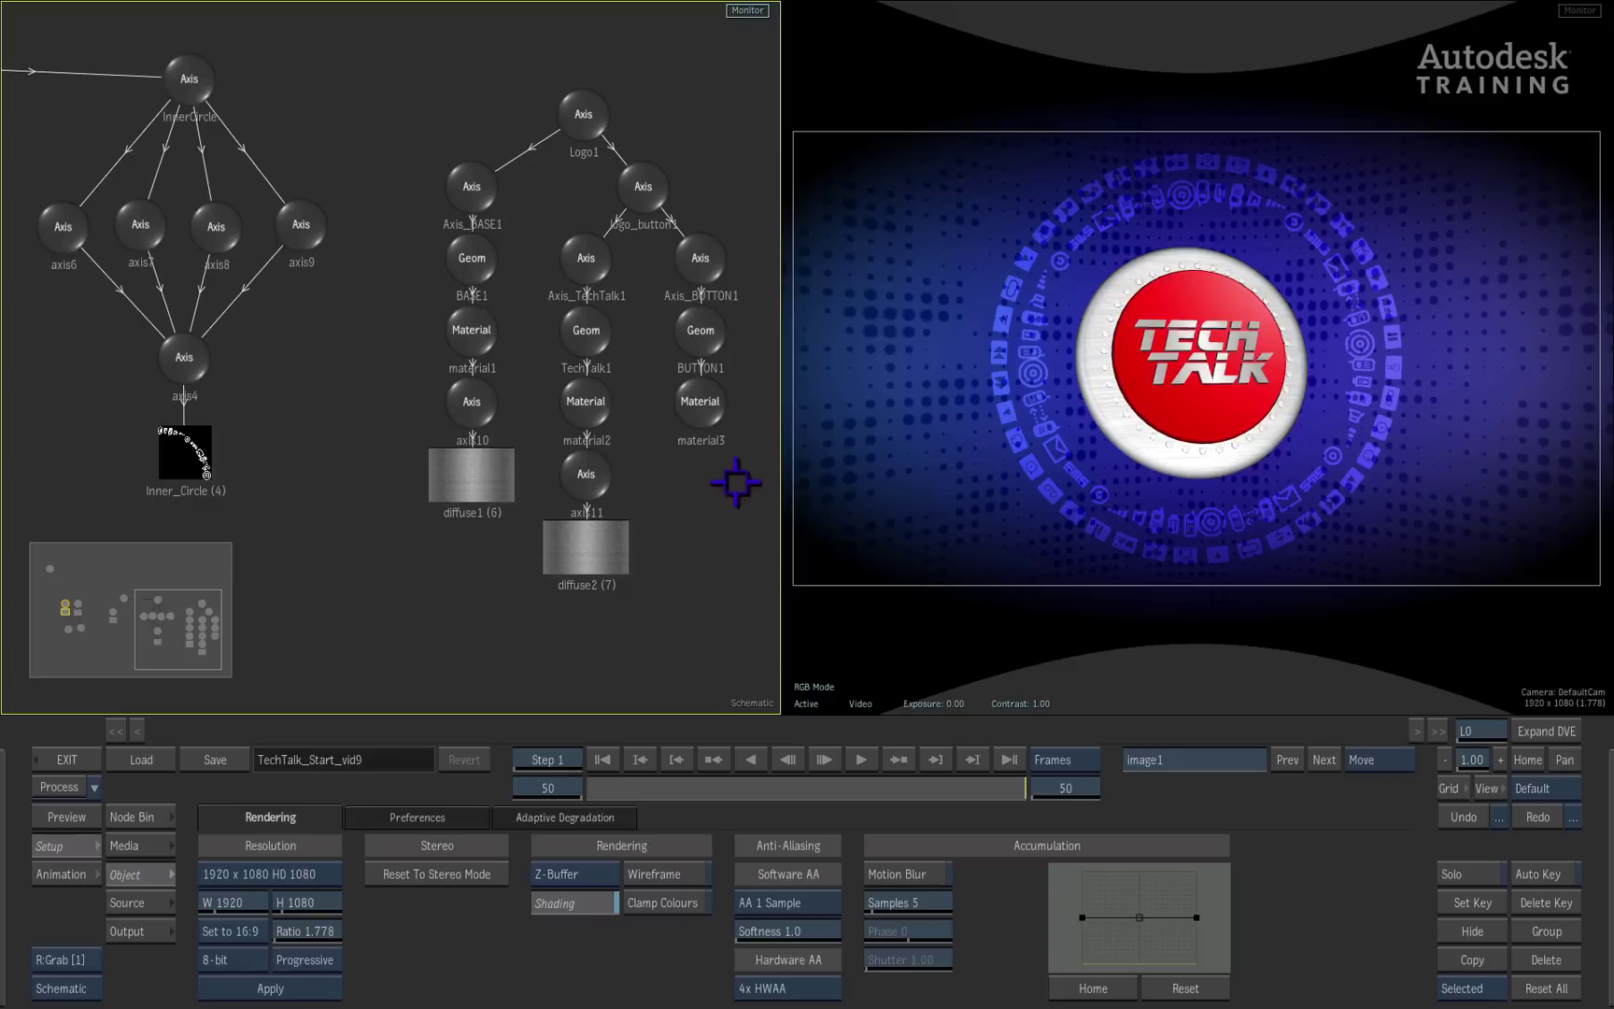
- Open the material3 node, change its Shine from 15.6 to 20, and check frame 25
left_click(1226, 562)
left_click_drag(702, 403, 701, 423)
double_click(700, 423)
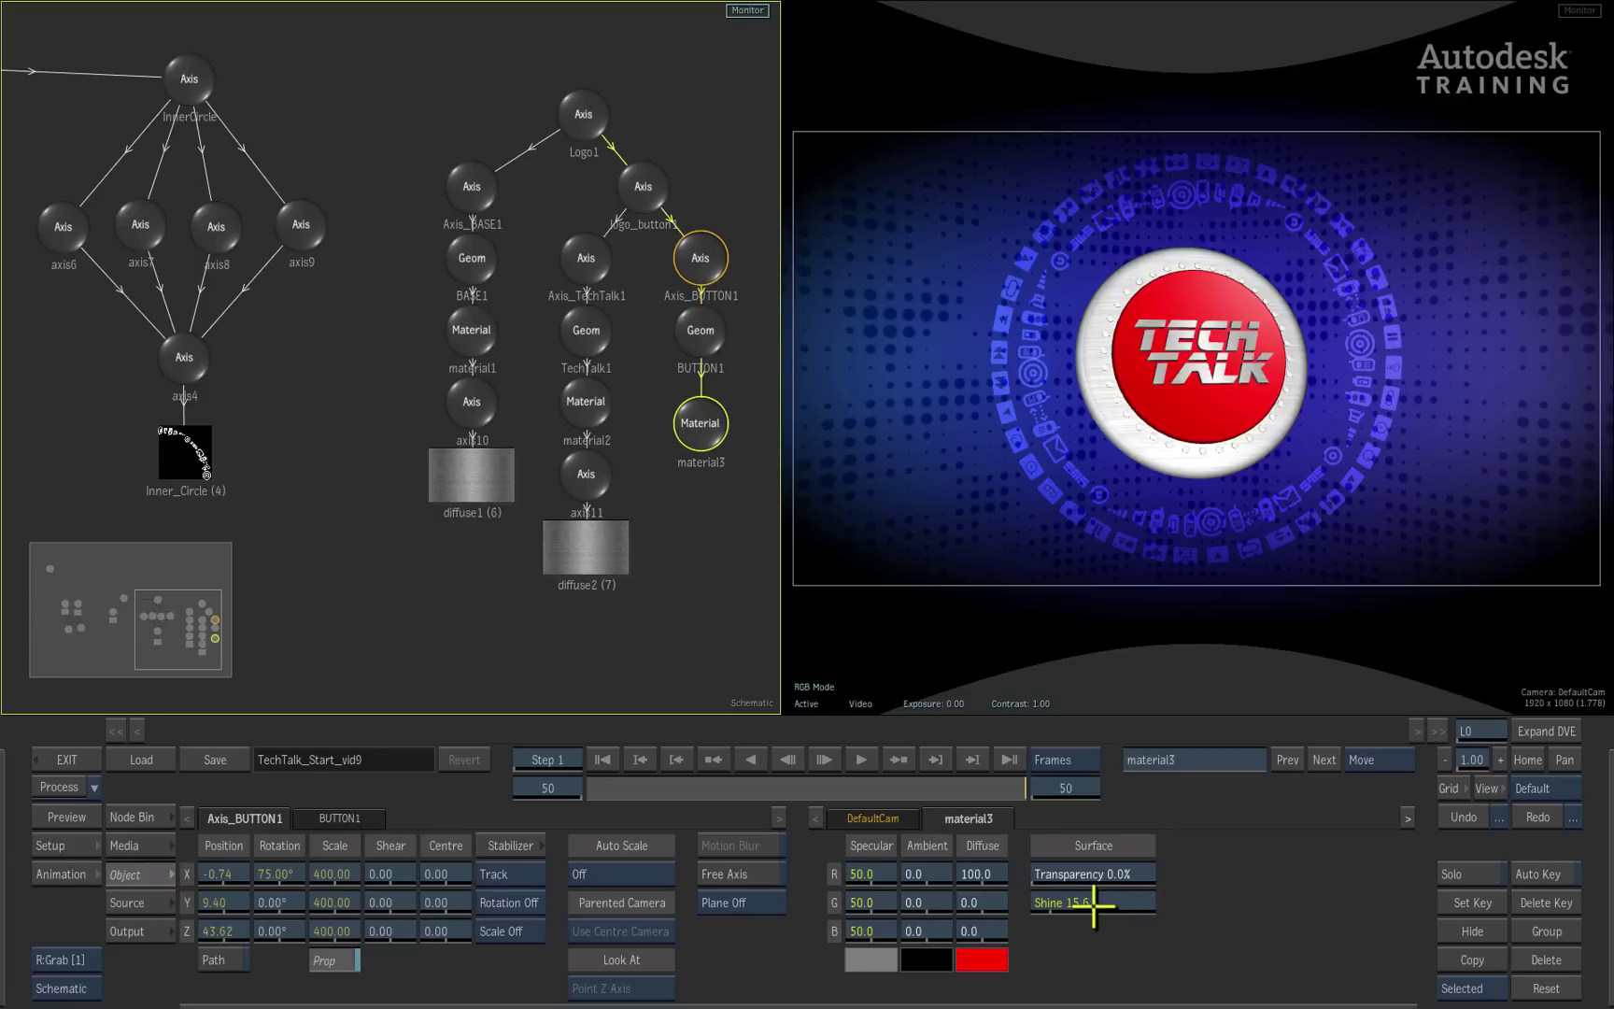
left_click(701, 793)
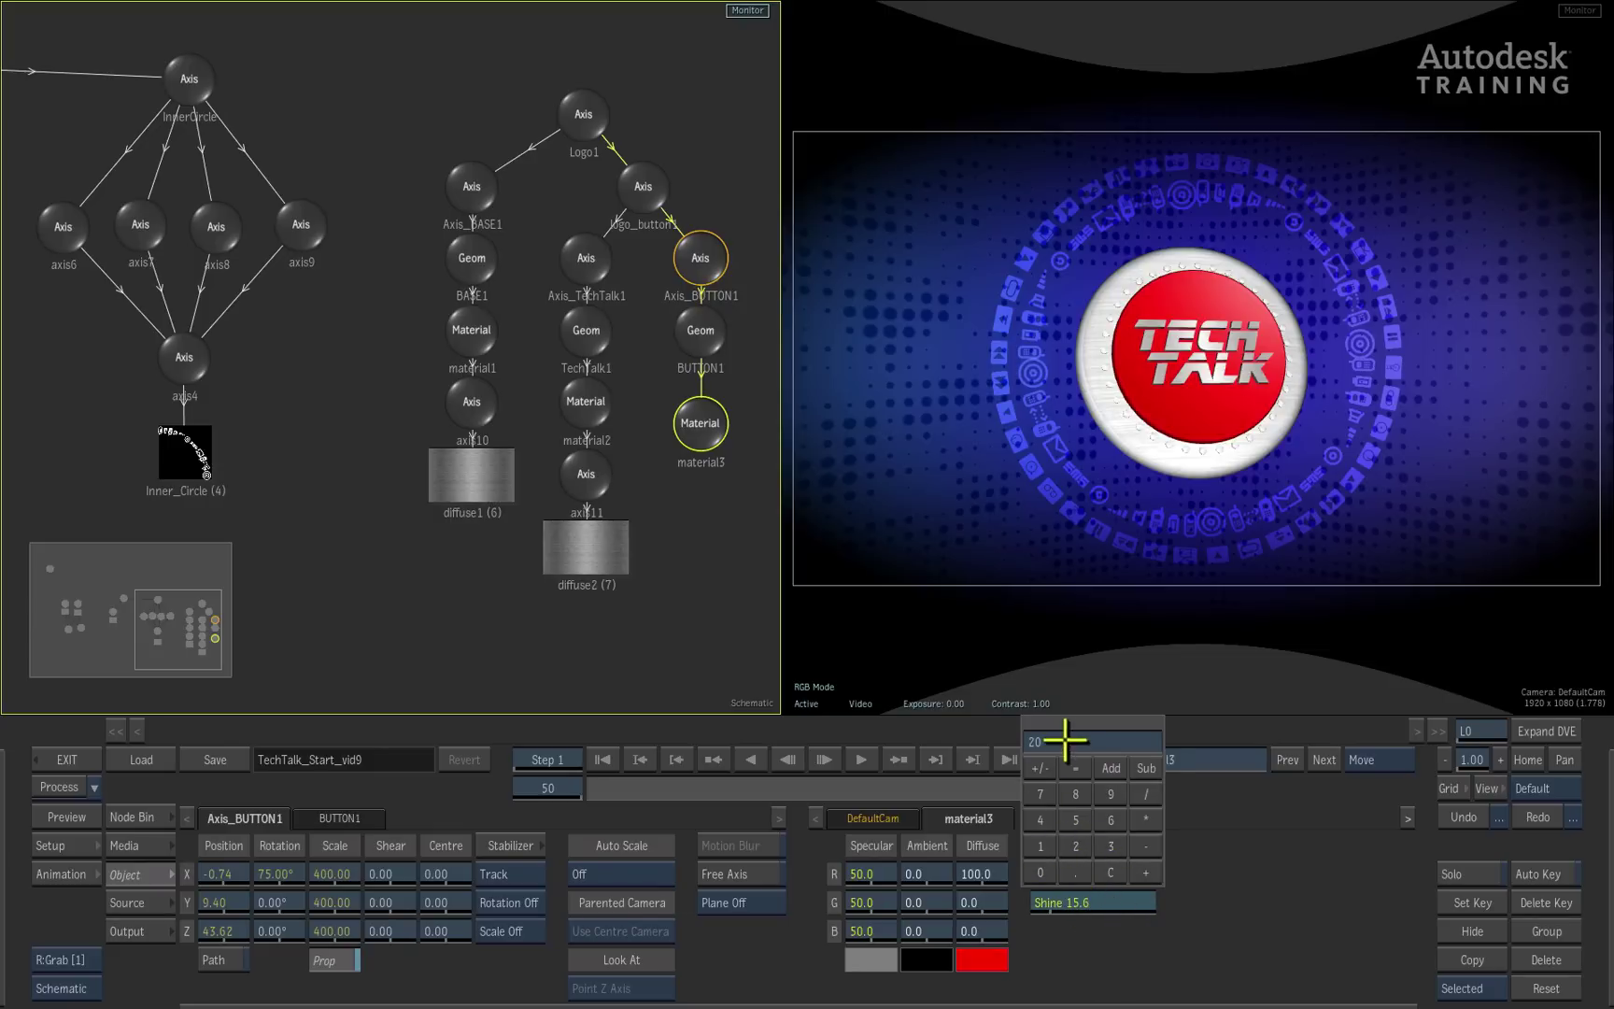
type("20")
key("Return")
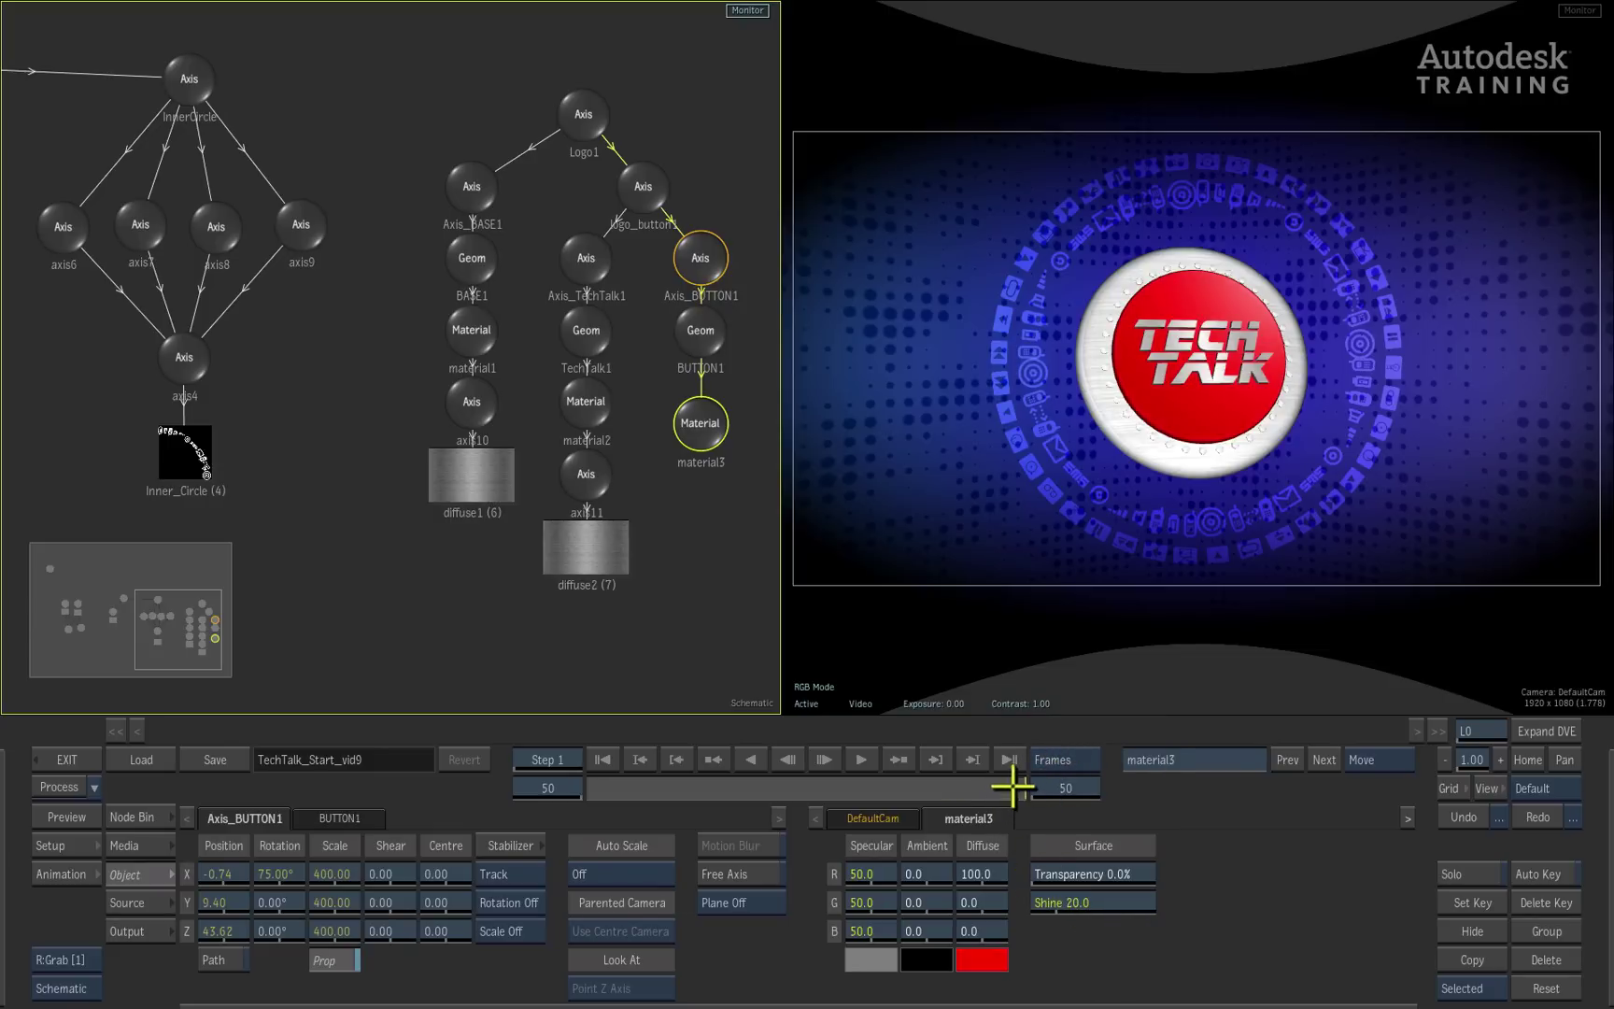
left_click_drag(1013, 788, 864, 761)
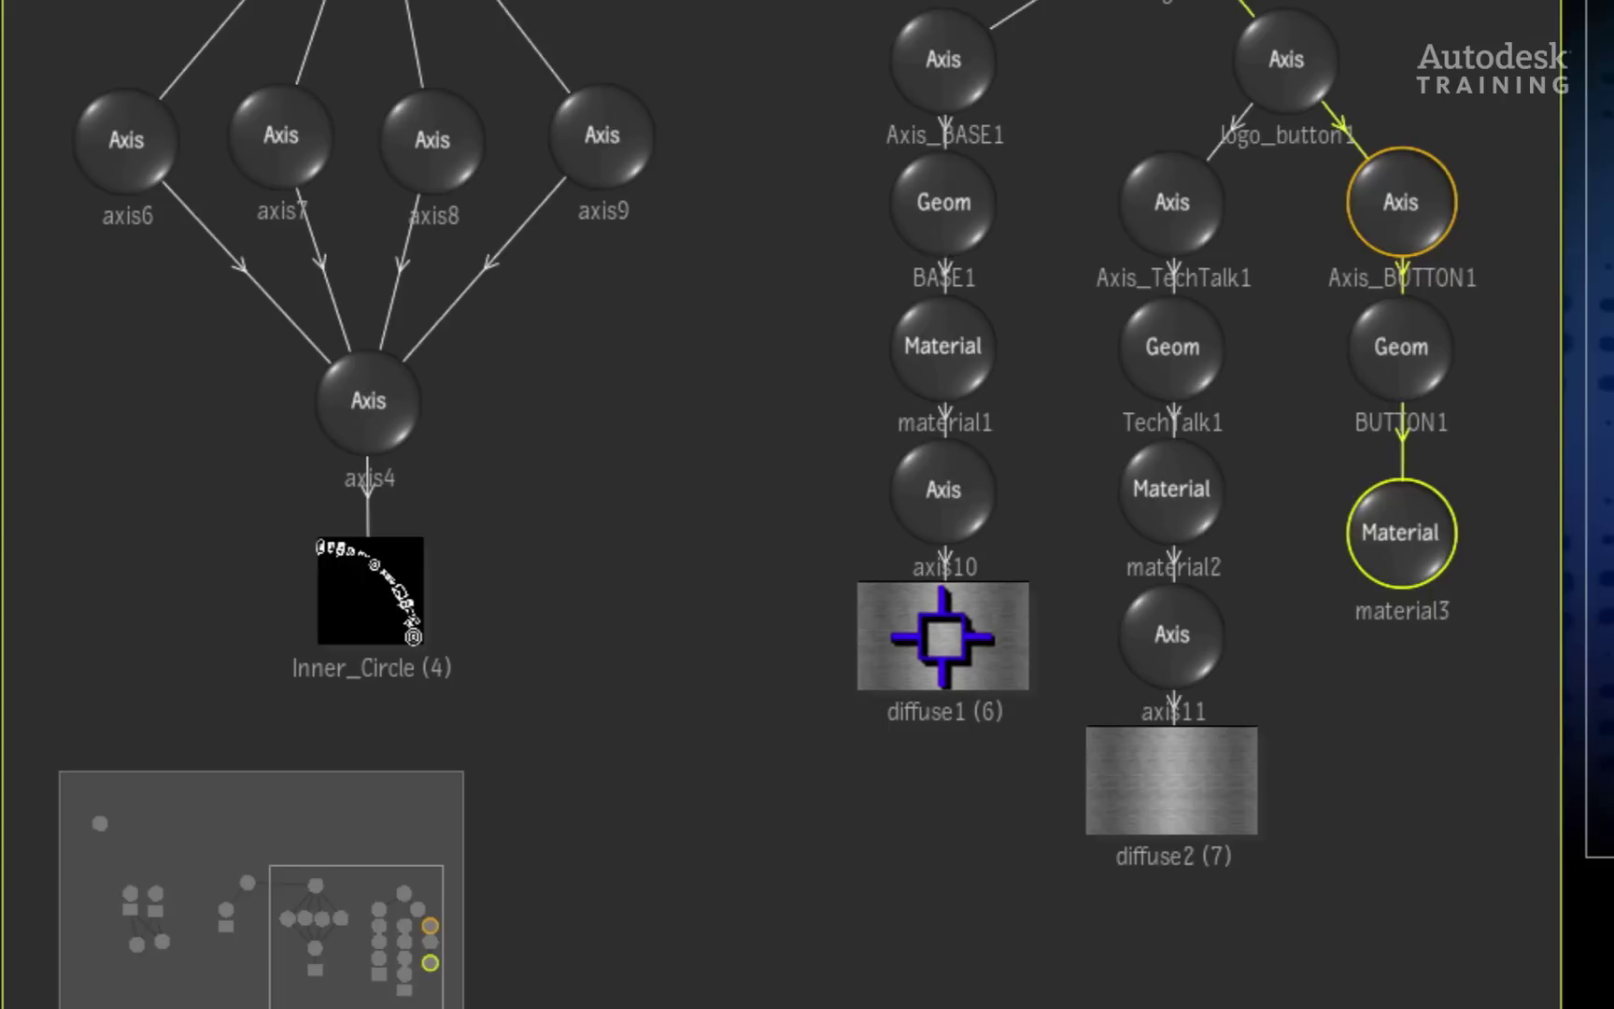
- Set material1's Shine to 25 and scrub the timeline to preview the glossier base
left_click(943, 347)
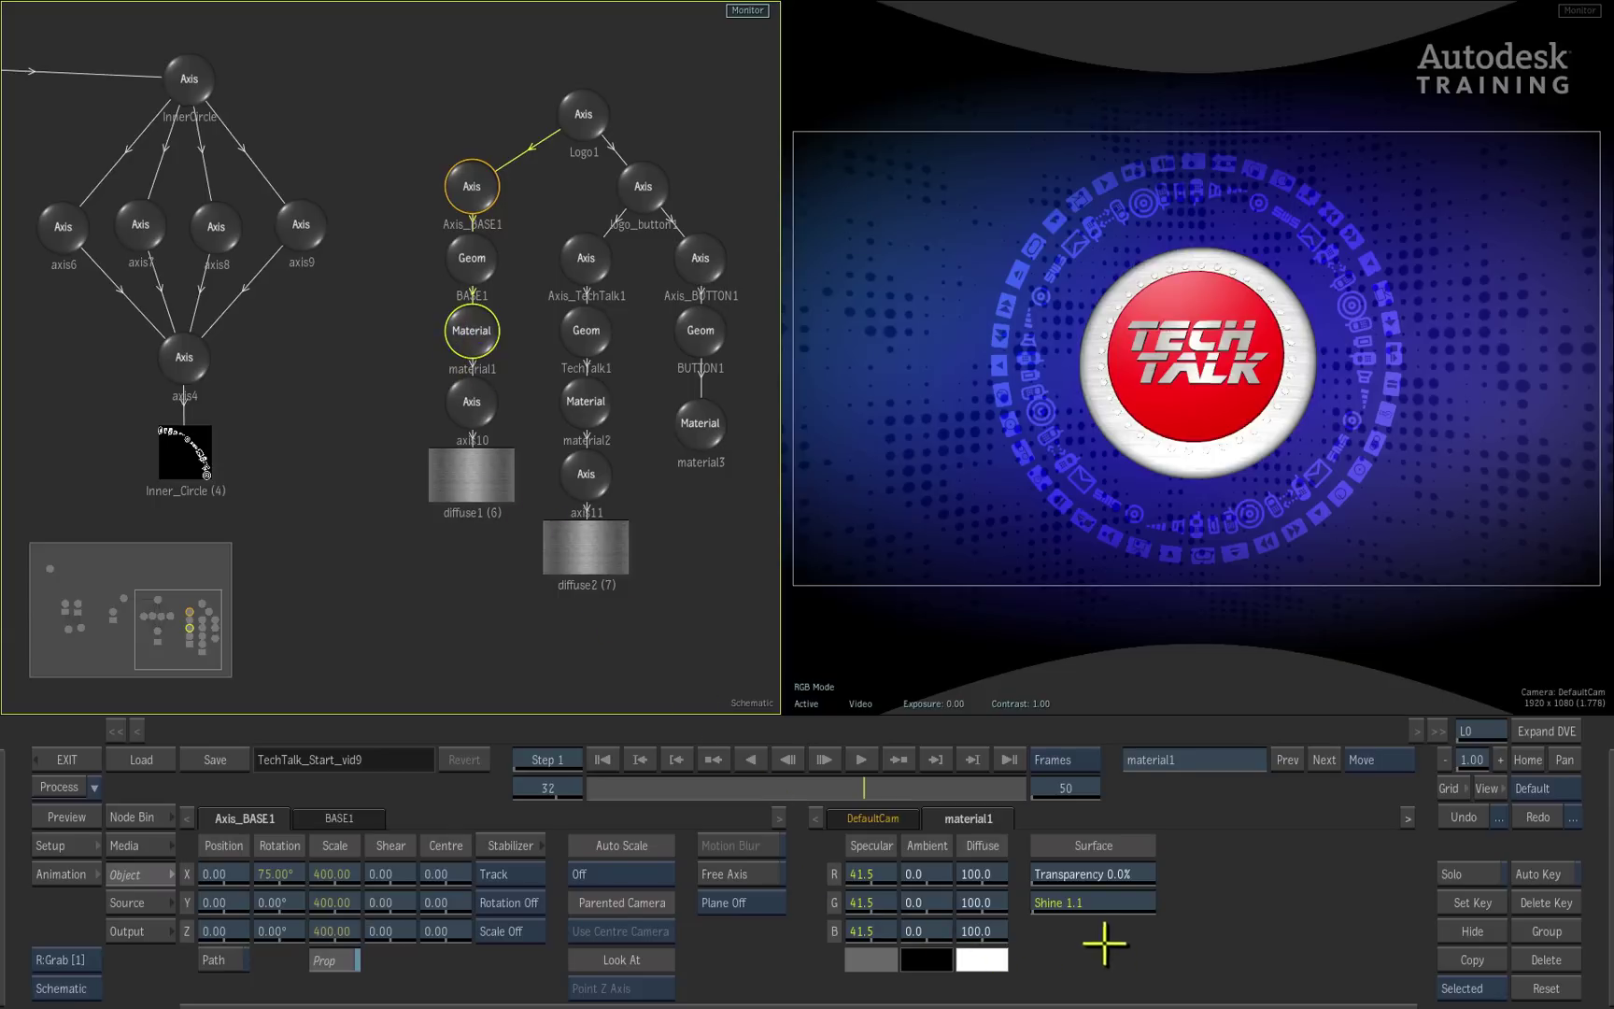
left_click(1124, 902)
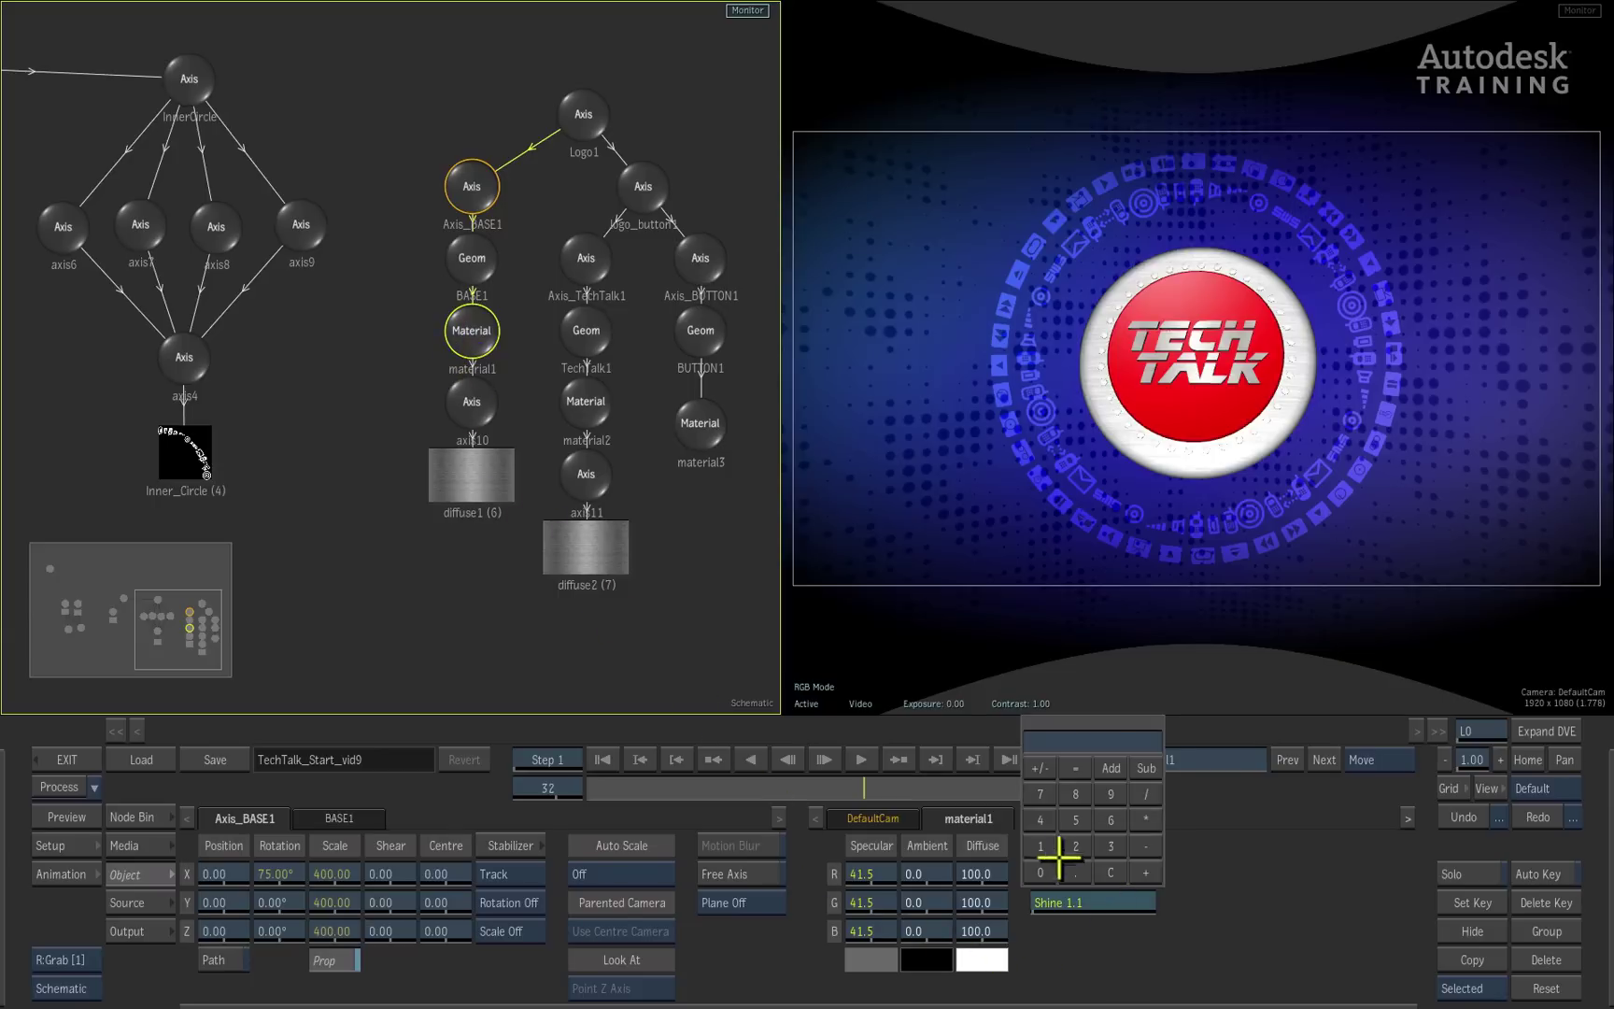
key("Return")
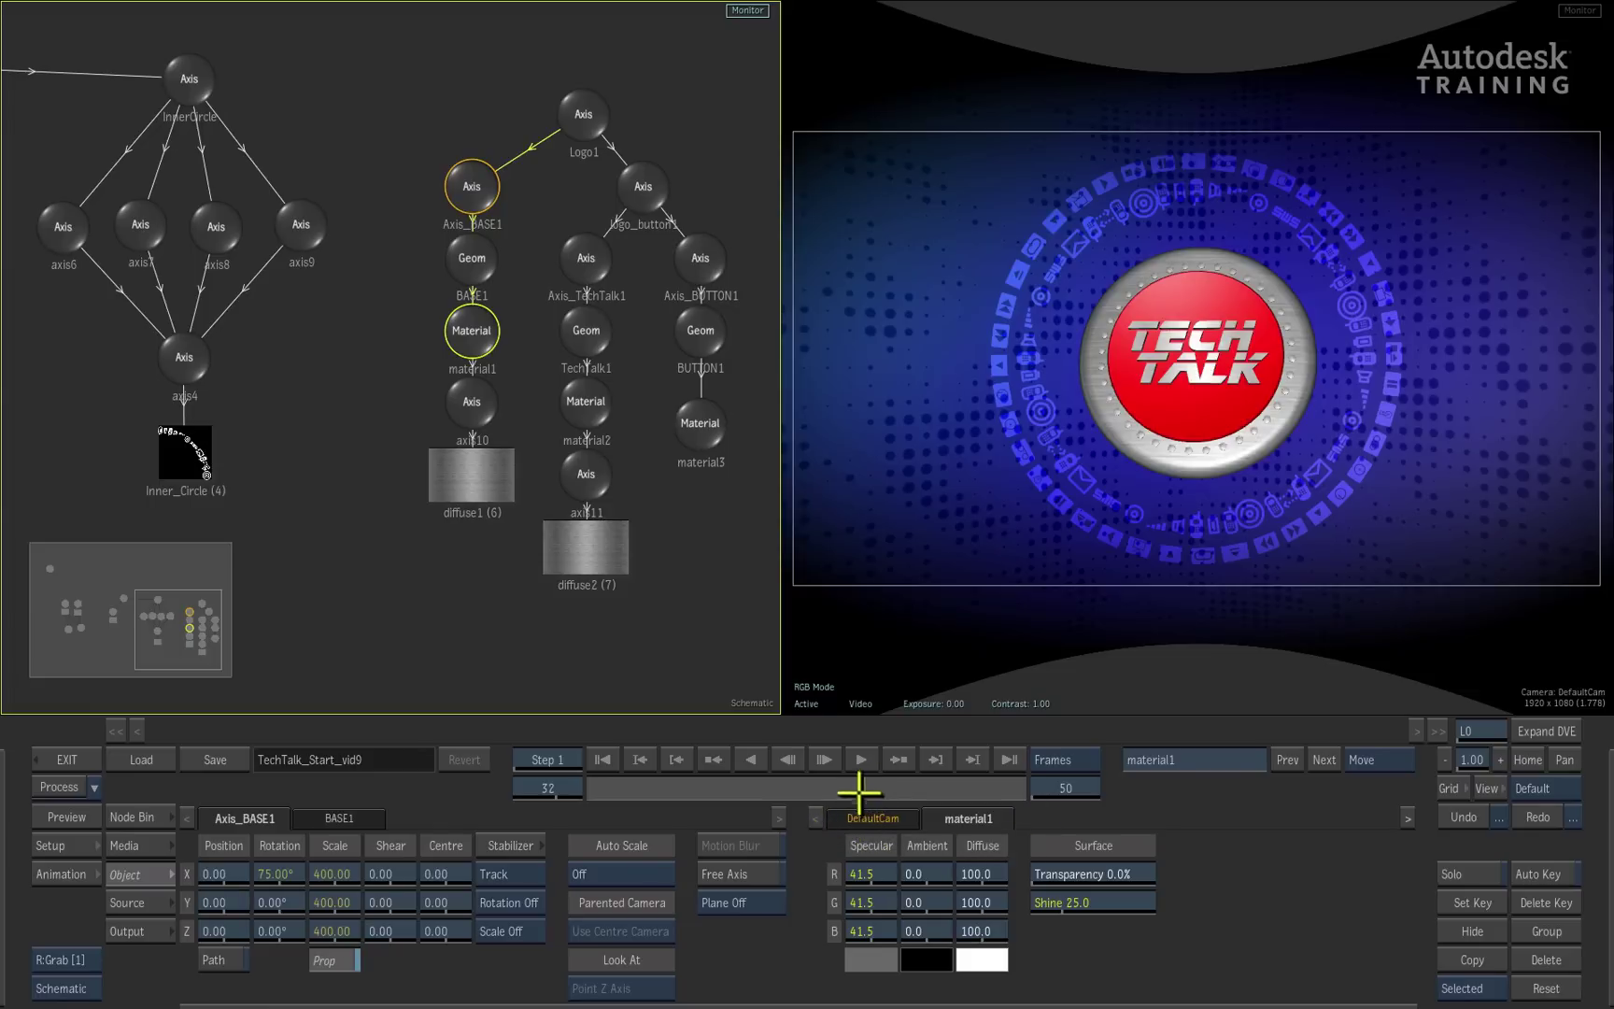
left_click_drag(825, 782, 904, 796)
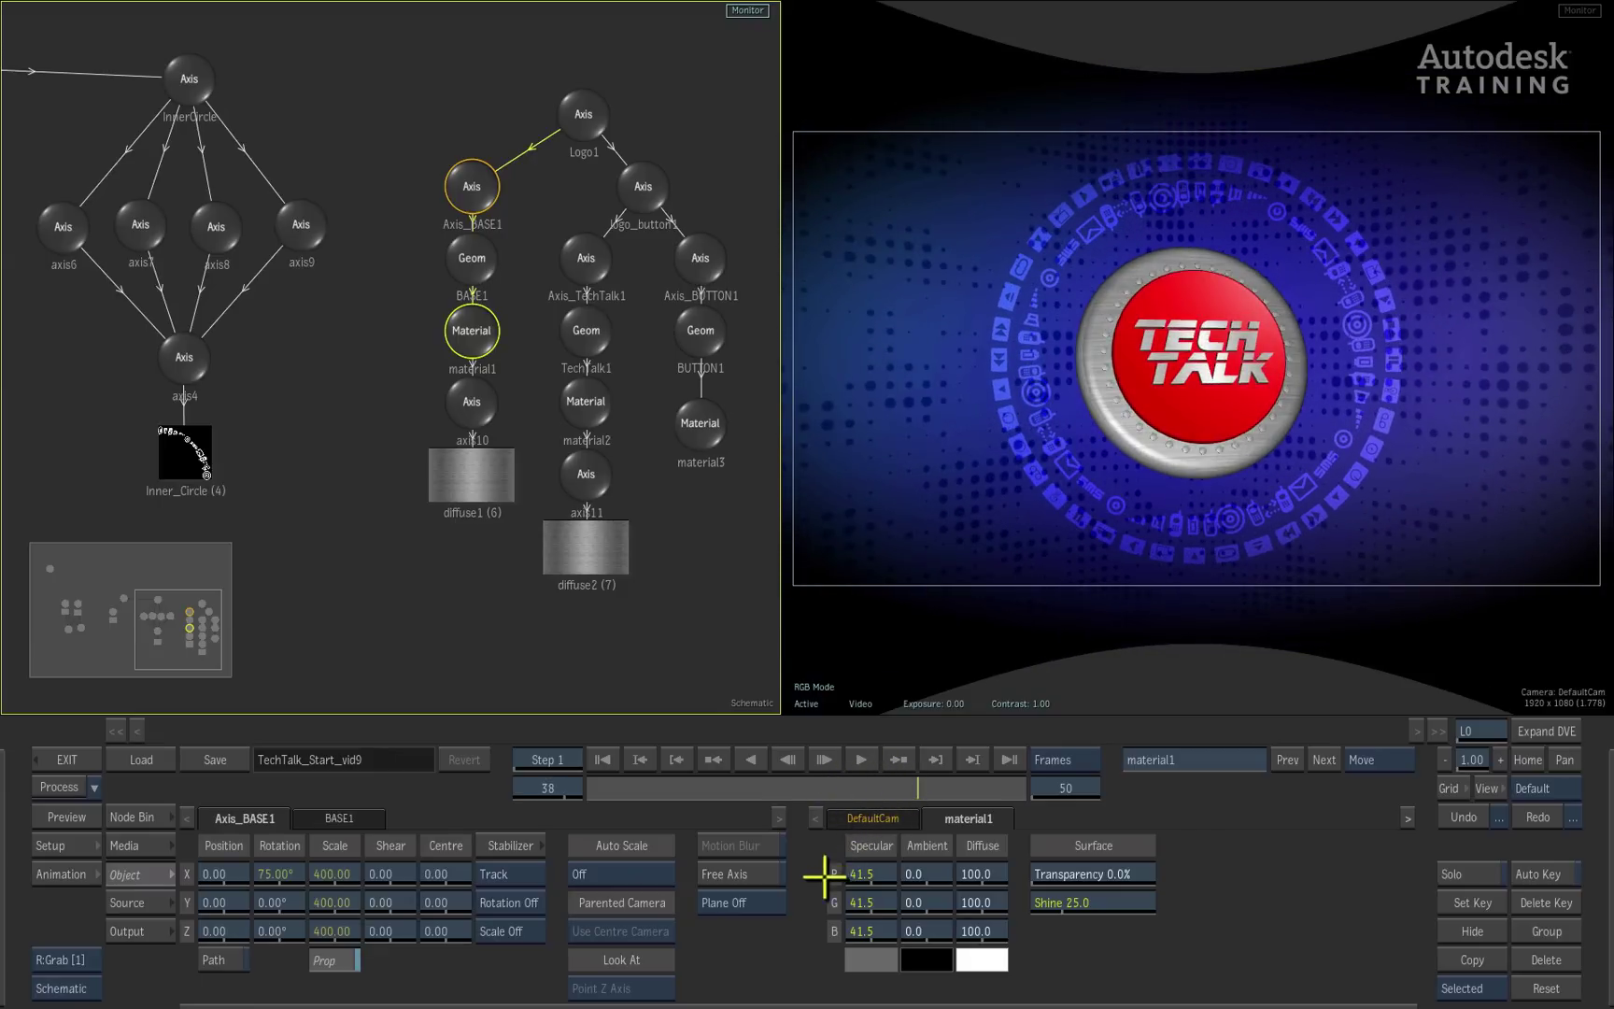
- At frame 50, reveal diffuse1's TechTalk_BrushedMetal clip in the Media list
left_click(1022, 785)
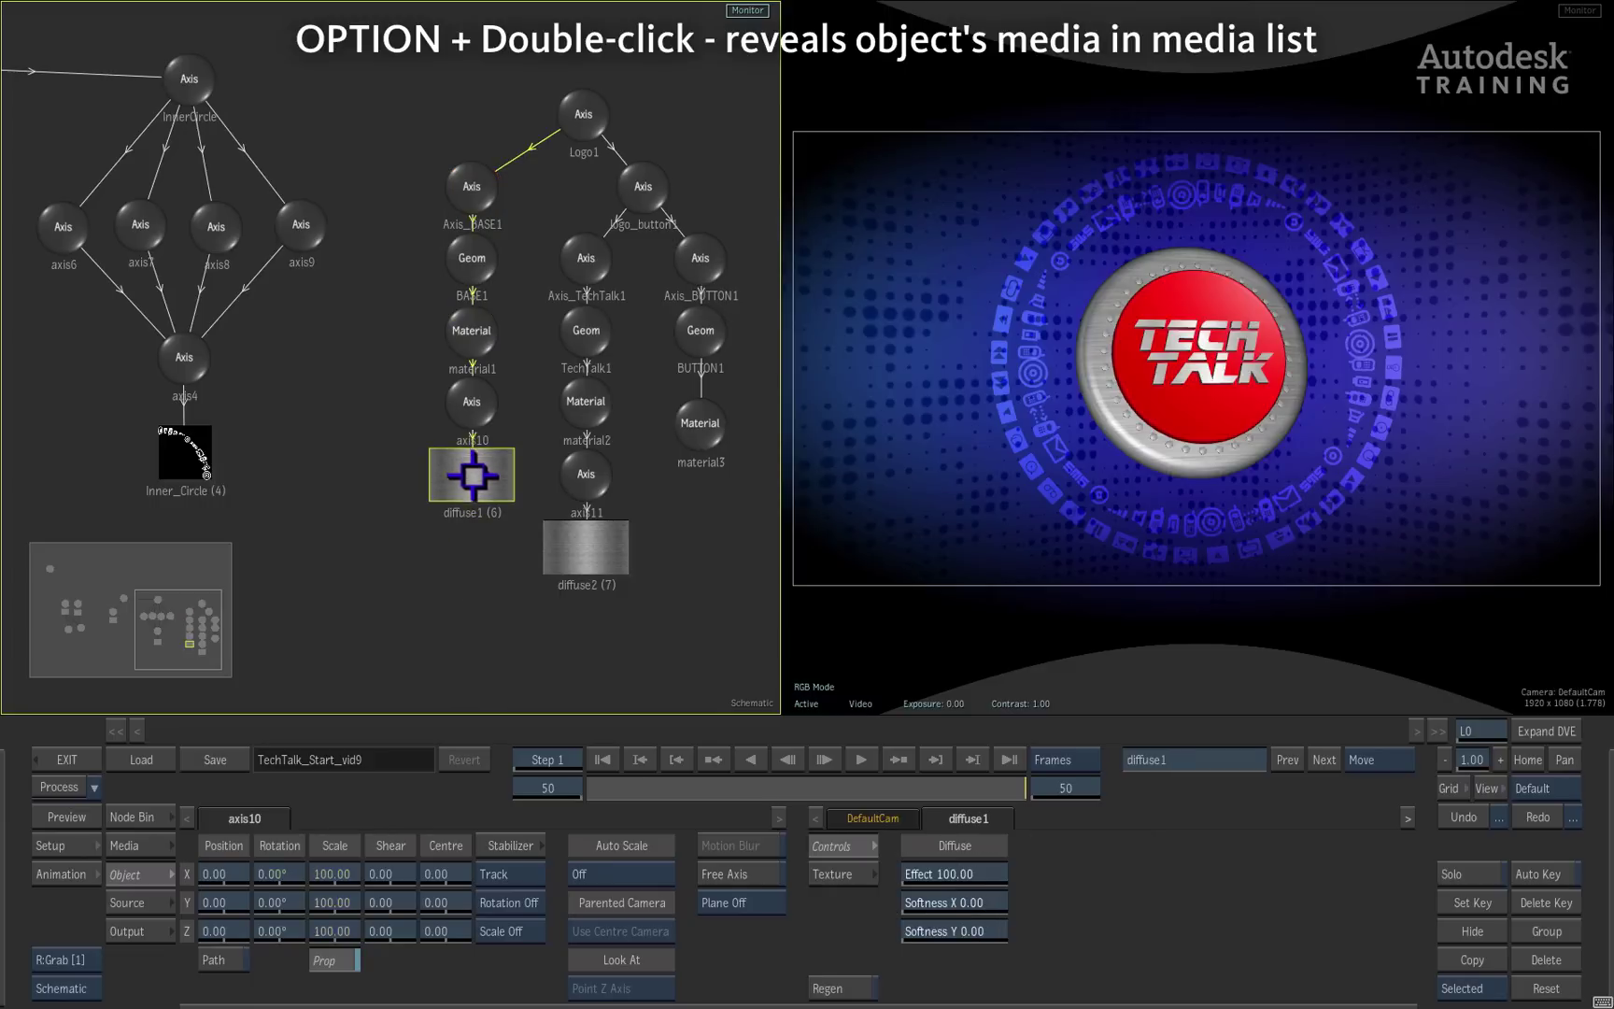
double_click(470, 470, "alt")
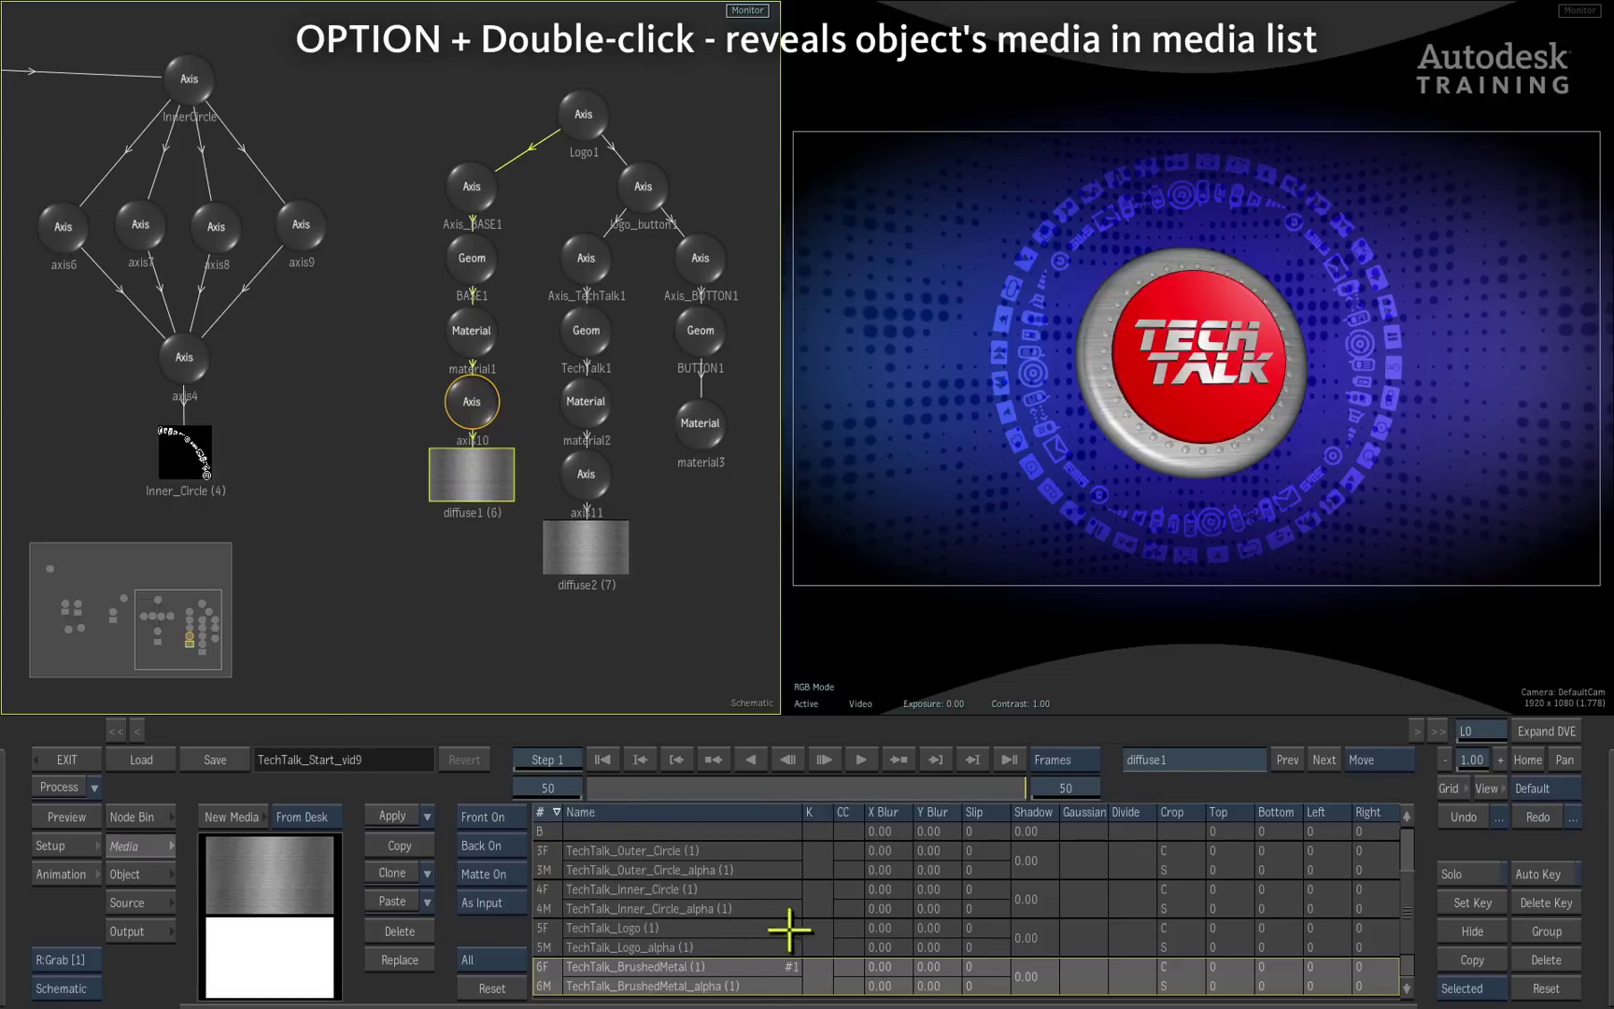
scroll(1403, 937, "down", 1)
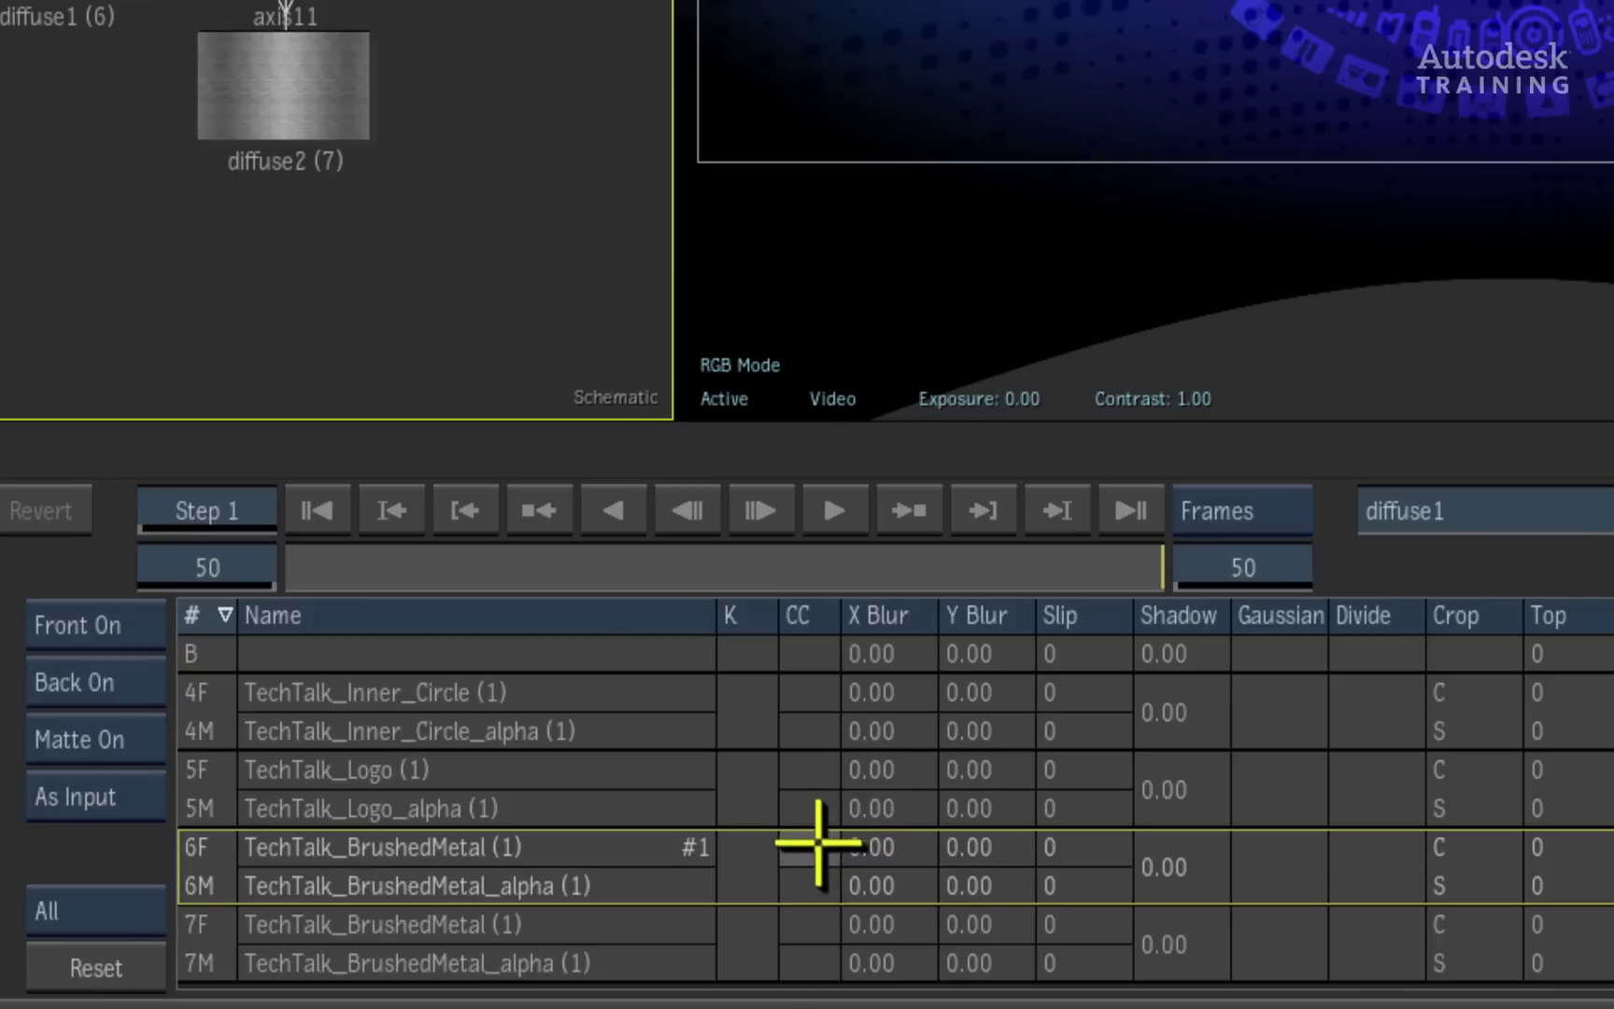
- Open colour correction for TechTalk_BrushedMetal and set the viewer to Context
left_click(819, 847)
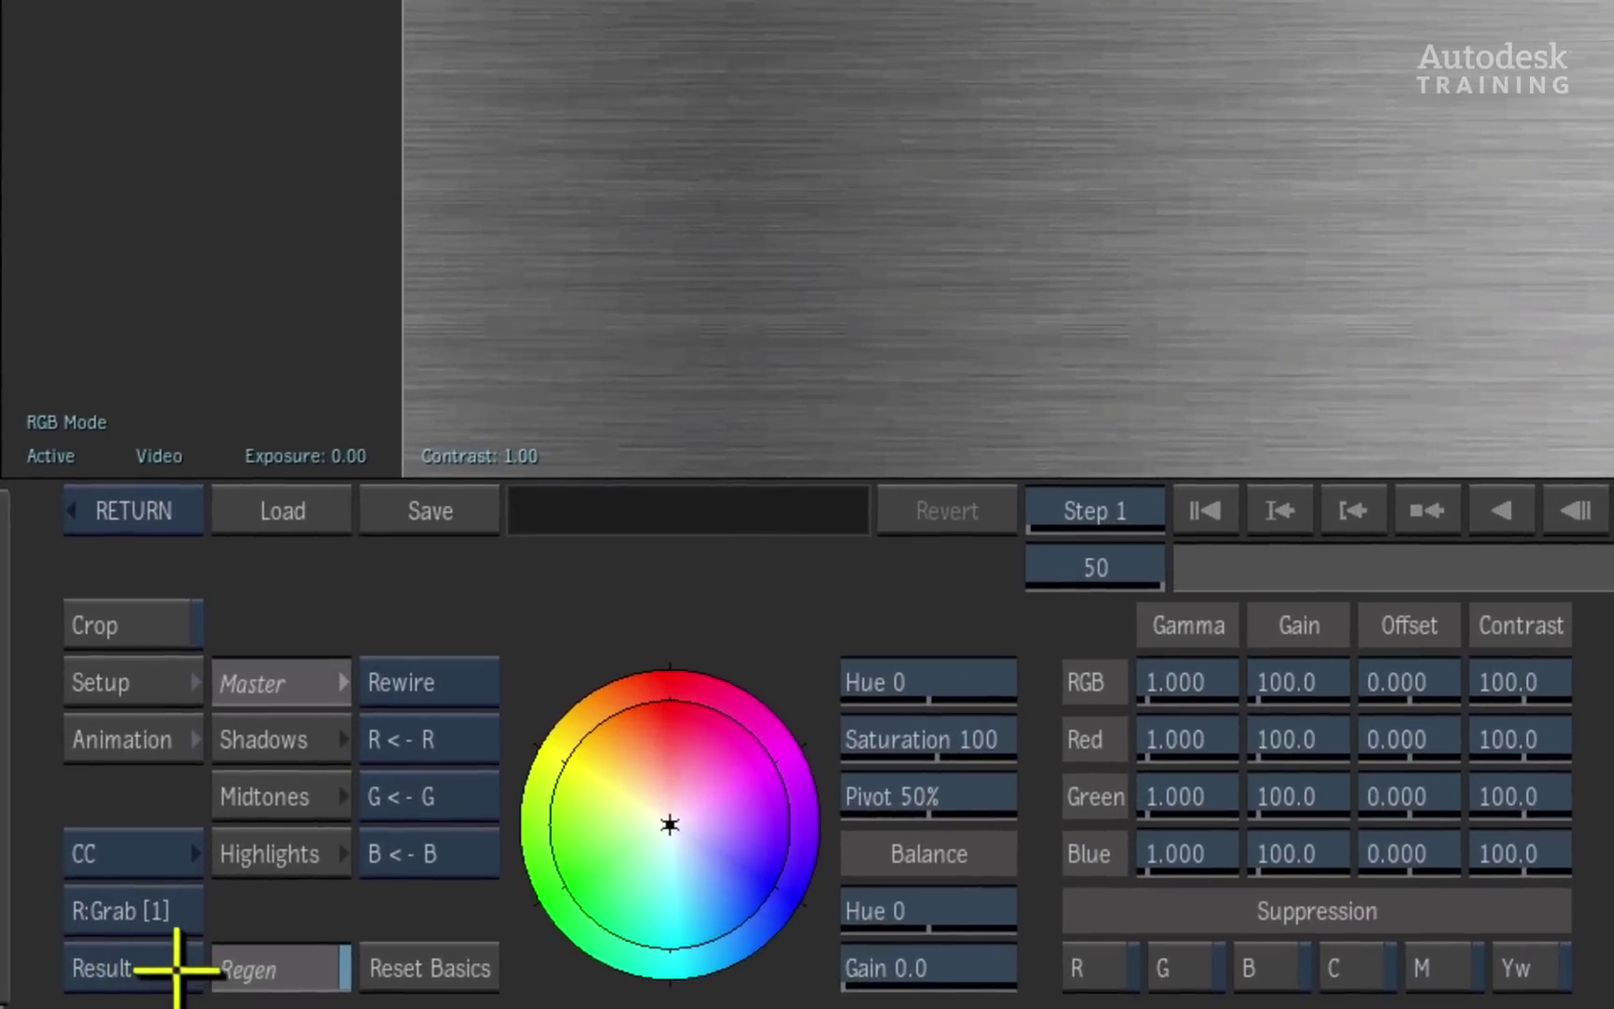
left_click(148, 973)
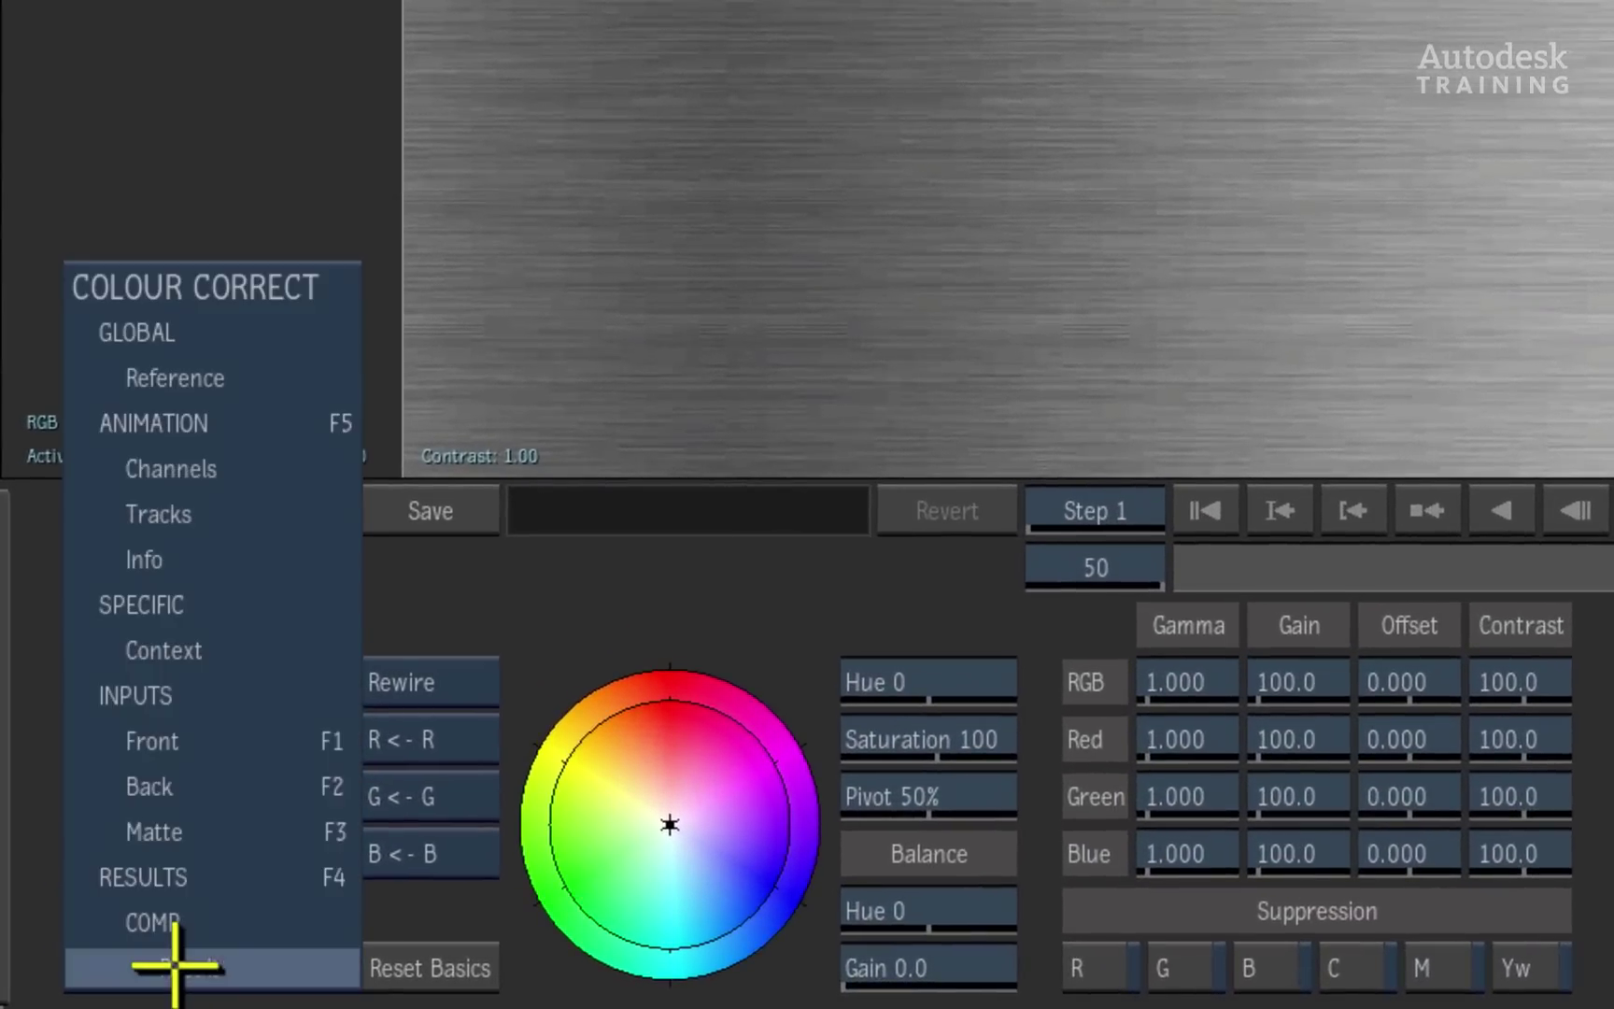
left_click(96, 647)
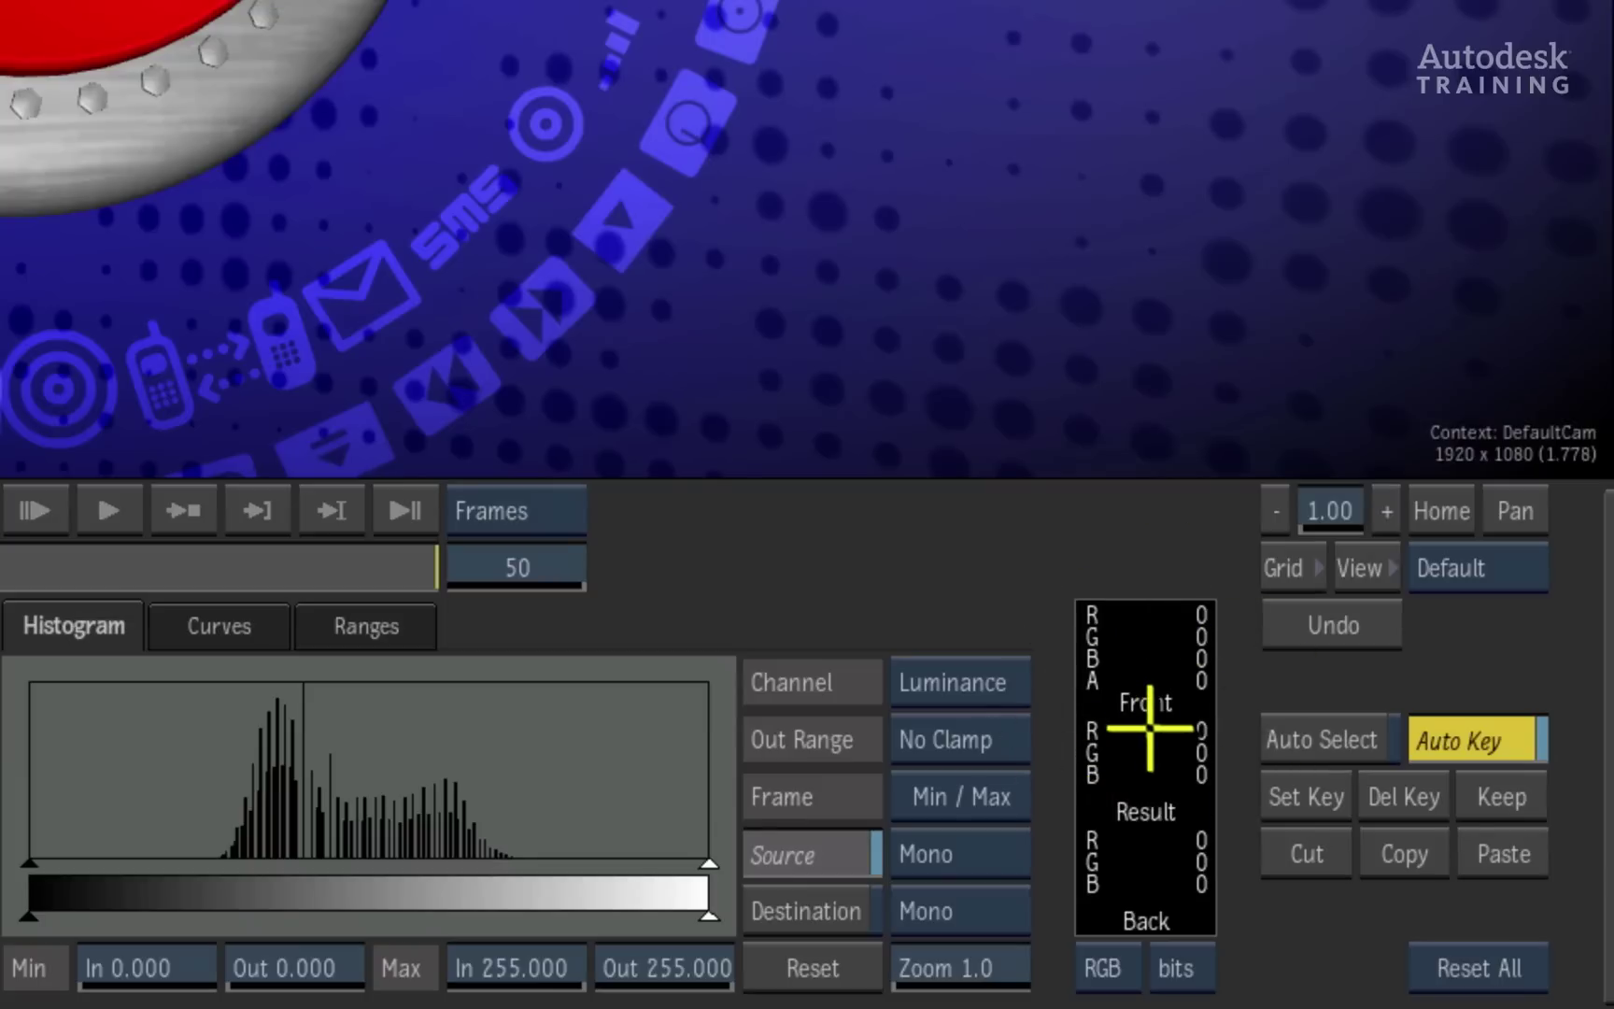
- Sample the blue background into the Front swatch as the reference colour
left_click(1148, 657)
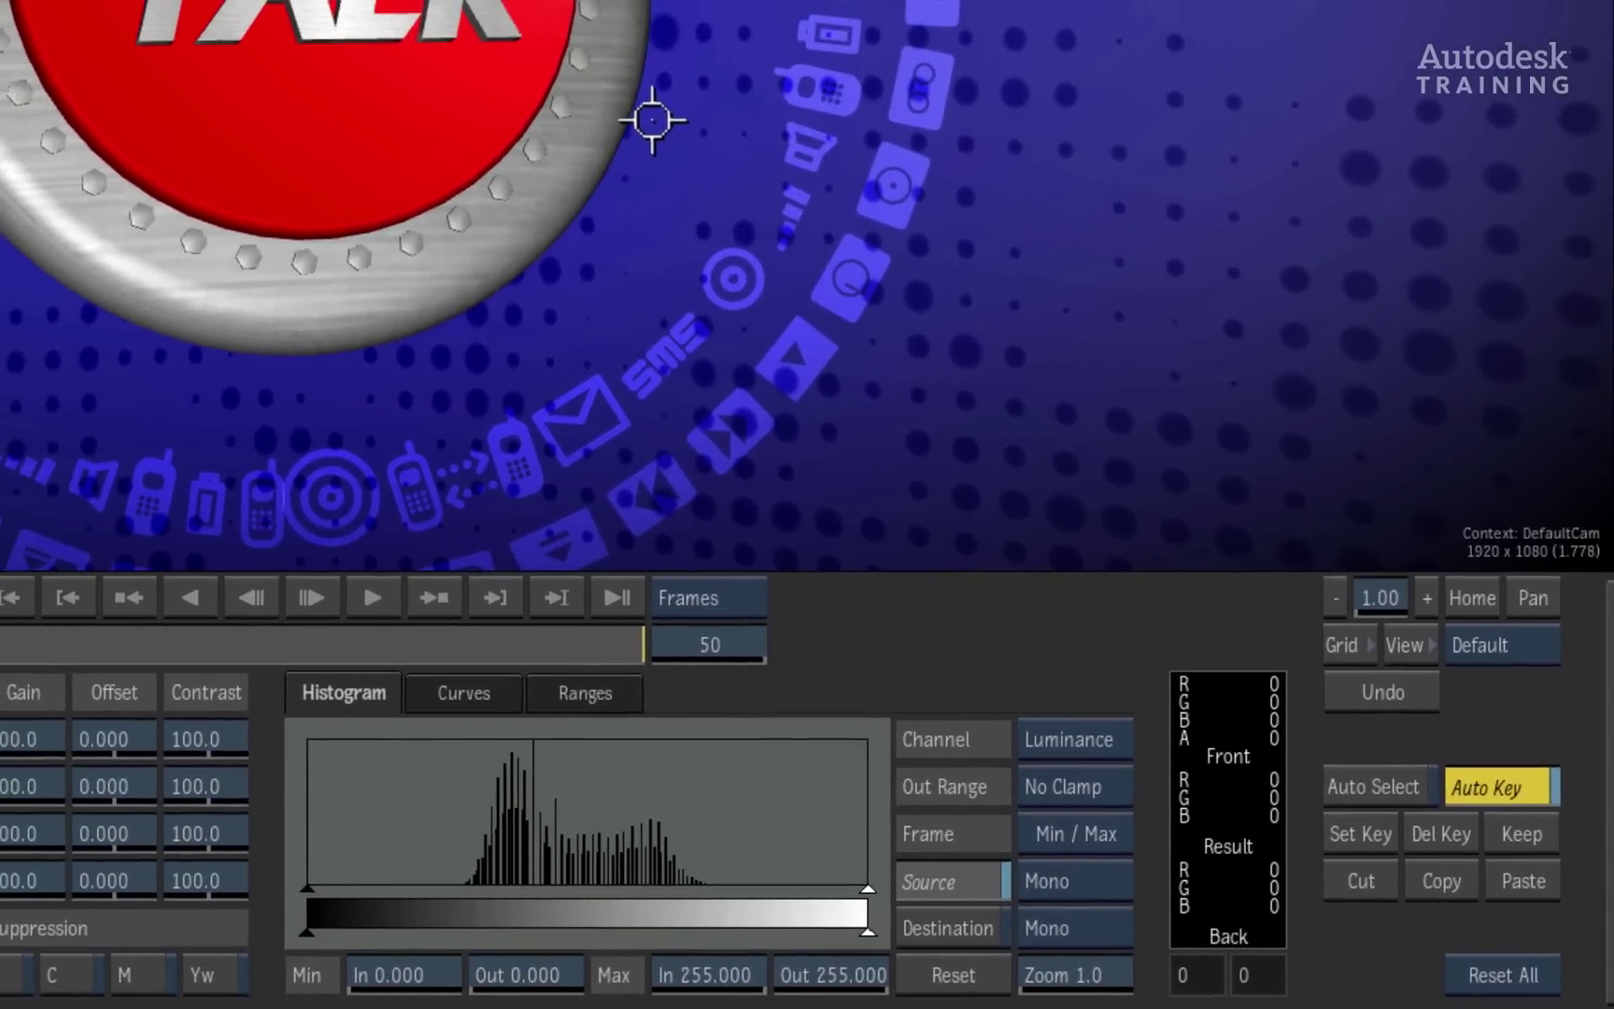
left_click(584, 93)
mouse_move(657, 159)
left_mouse_down()
mouse_move(643, 217)
mouse_move(649, 191)
left_mouse_up()
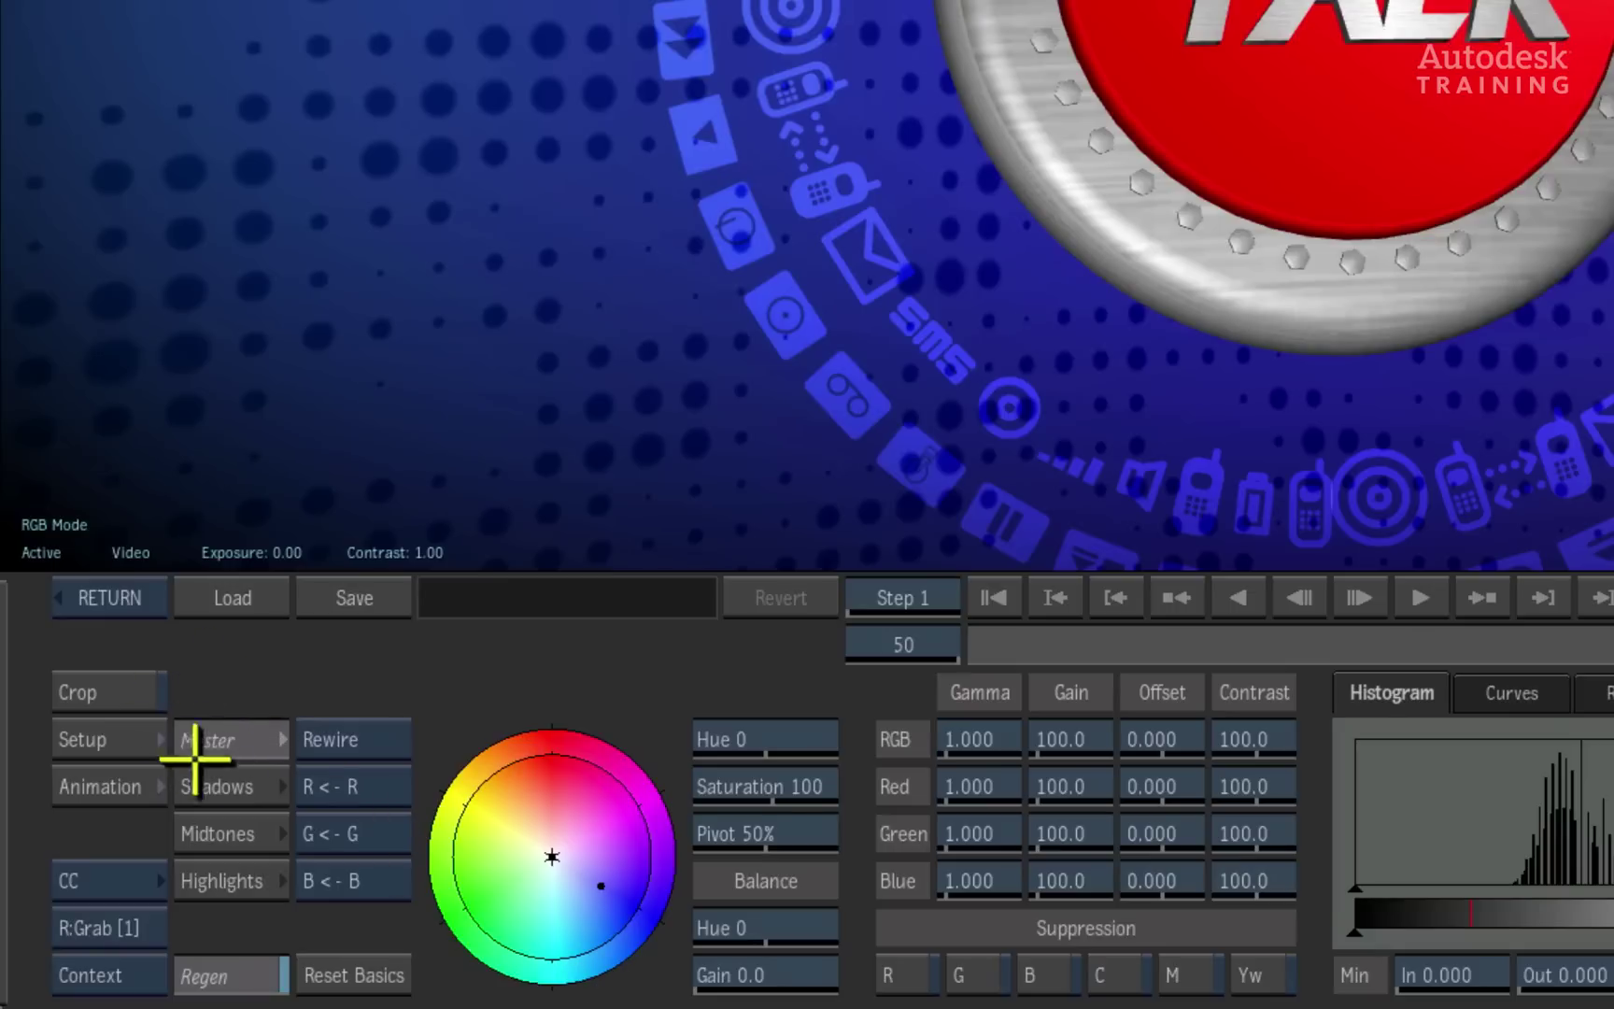
- Tint only the highlights toward blue at Hue 240, Gain 57.9
left_click(227, 875)
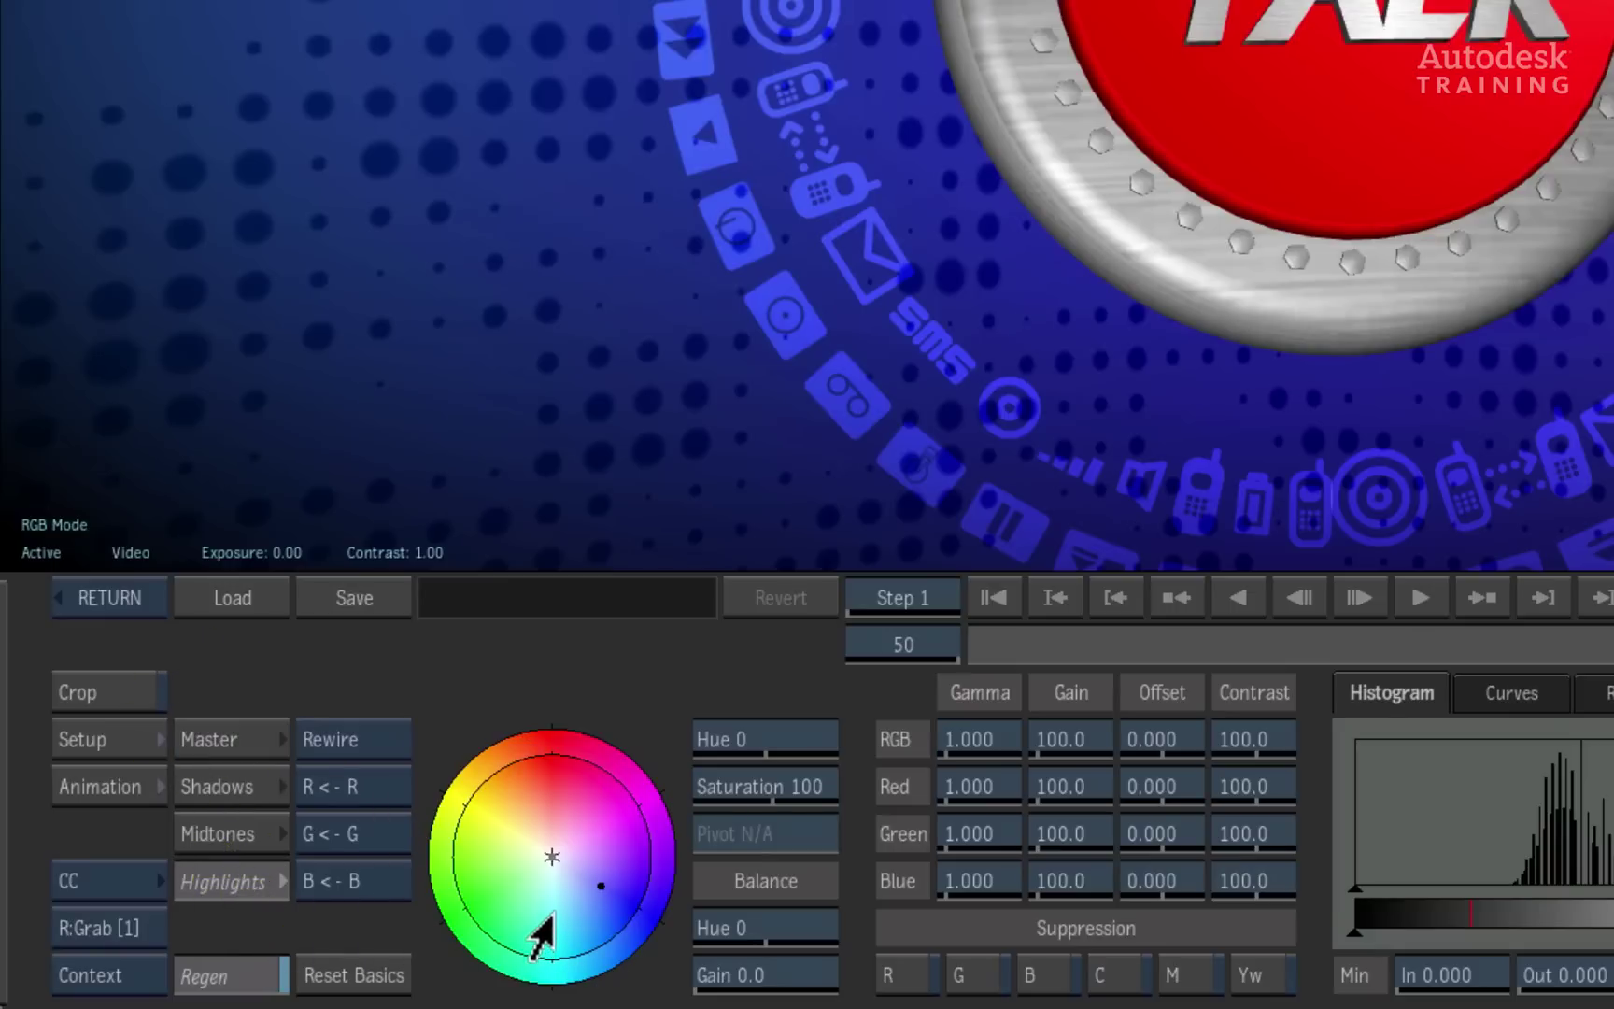
left_click_drag(551, 855, 599, 886)
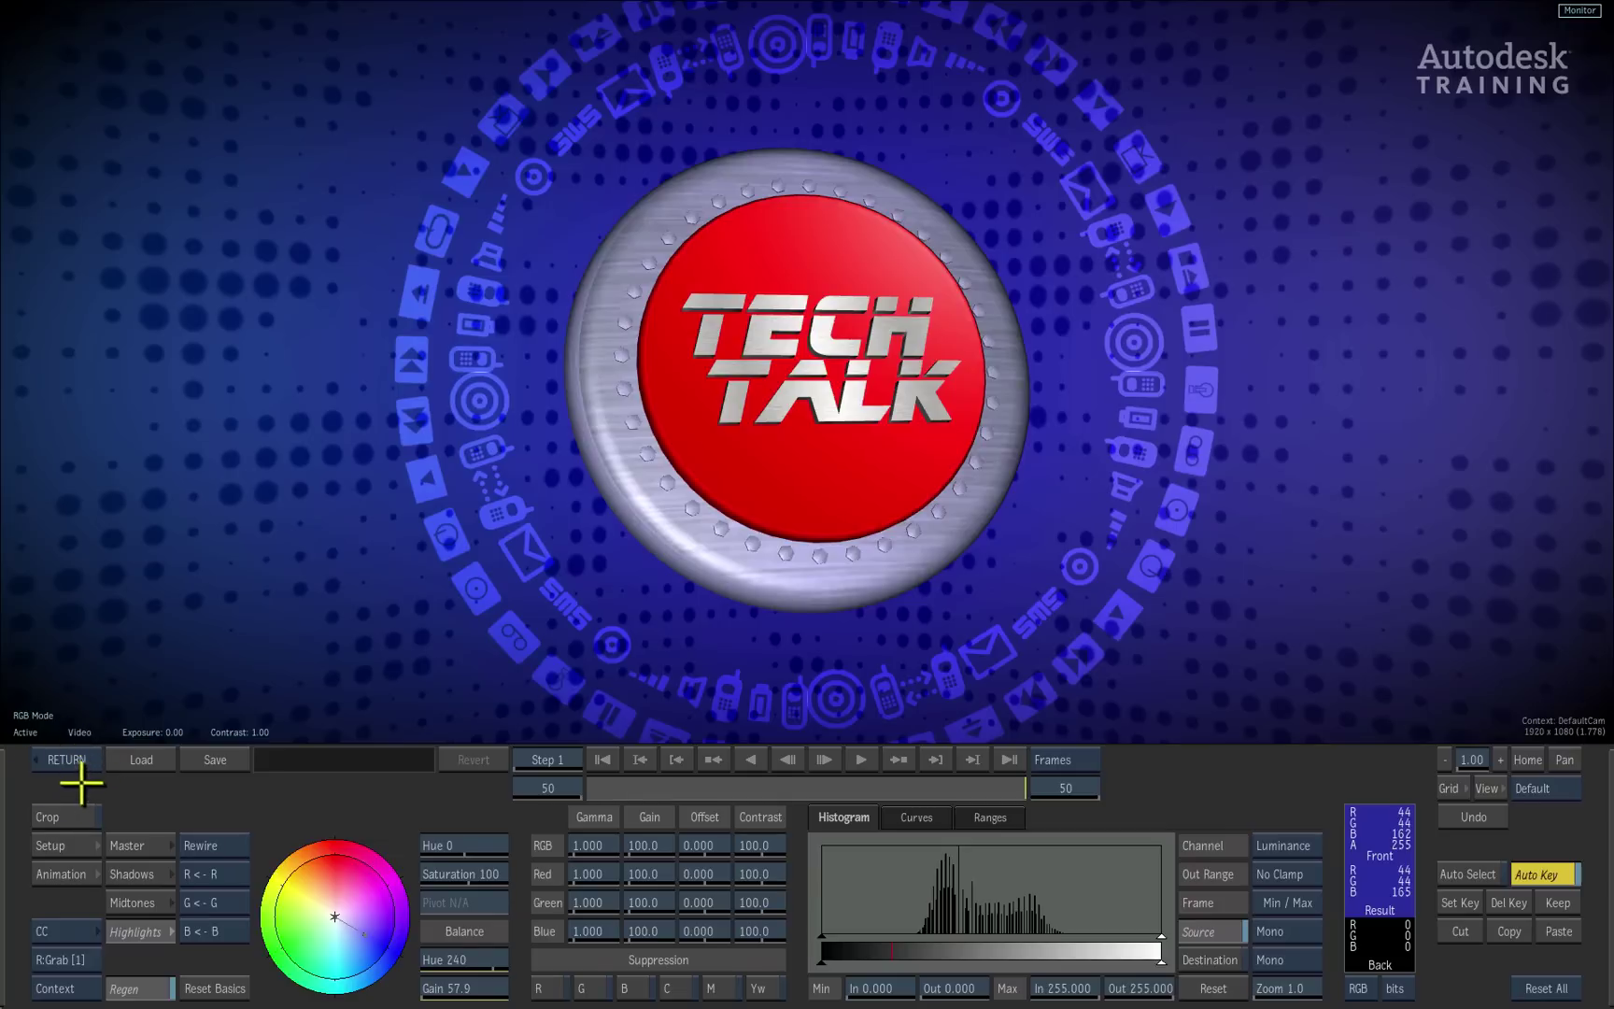
- Exit the Colour Corrector with RETURN, leaving a CC checkmark on entry 6F
left_click(73, 759)
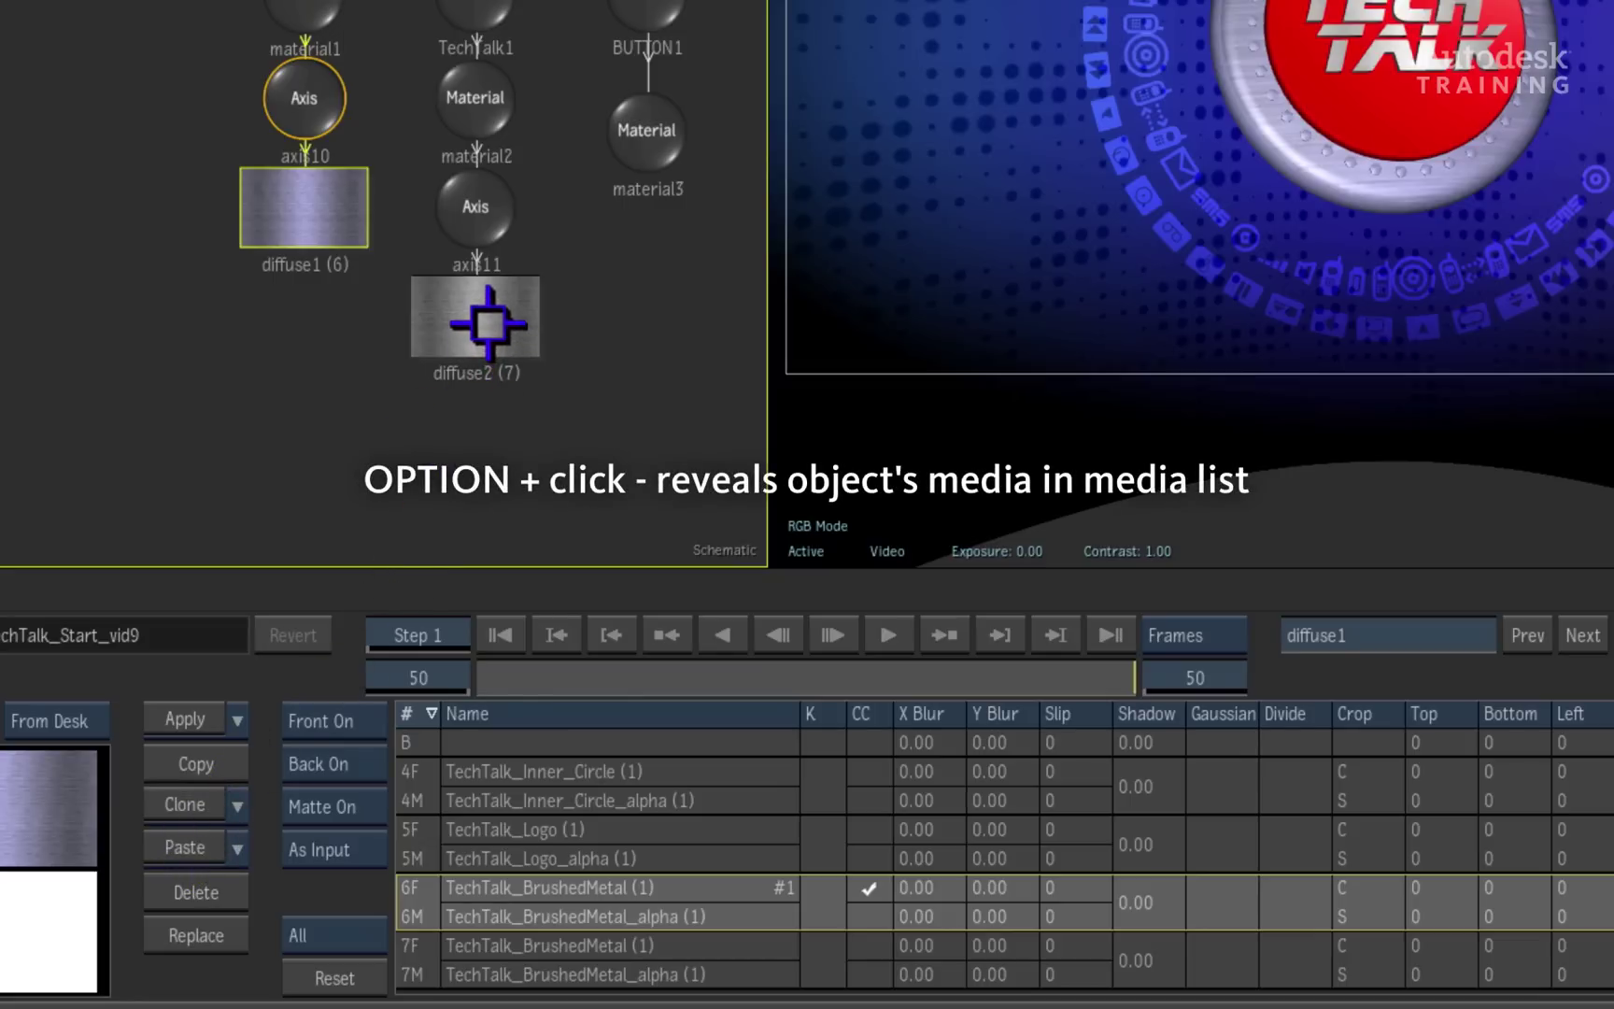
- Paste 6F's colour correction onto diffuse2's media entry 7F
left_click(483, 320, "alt")
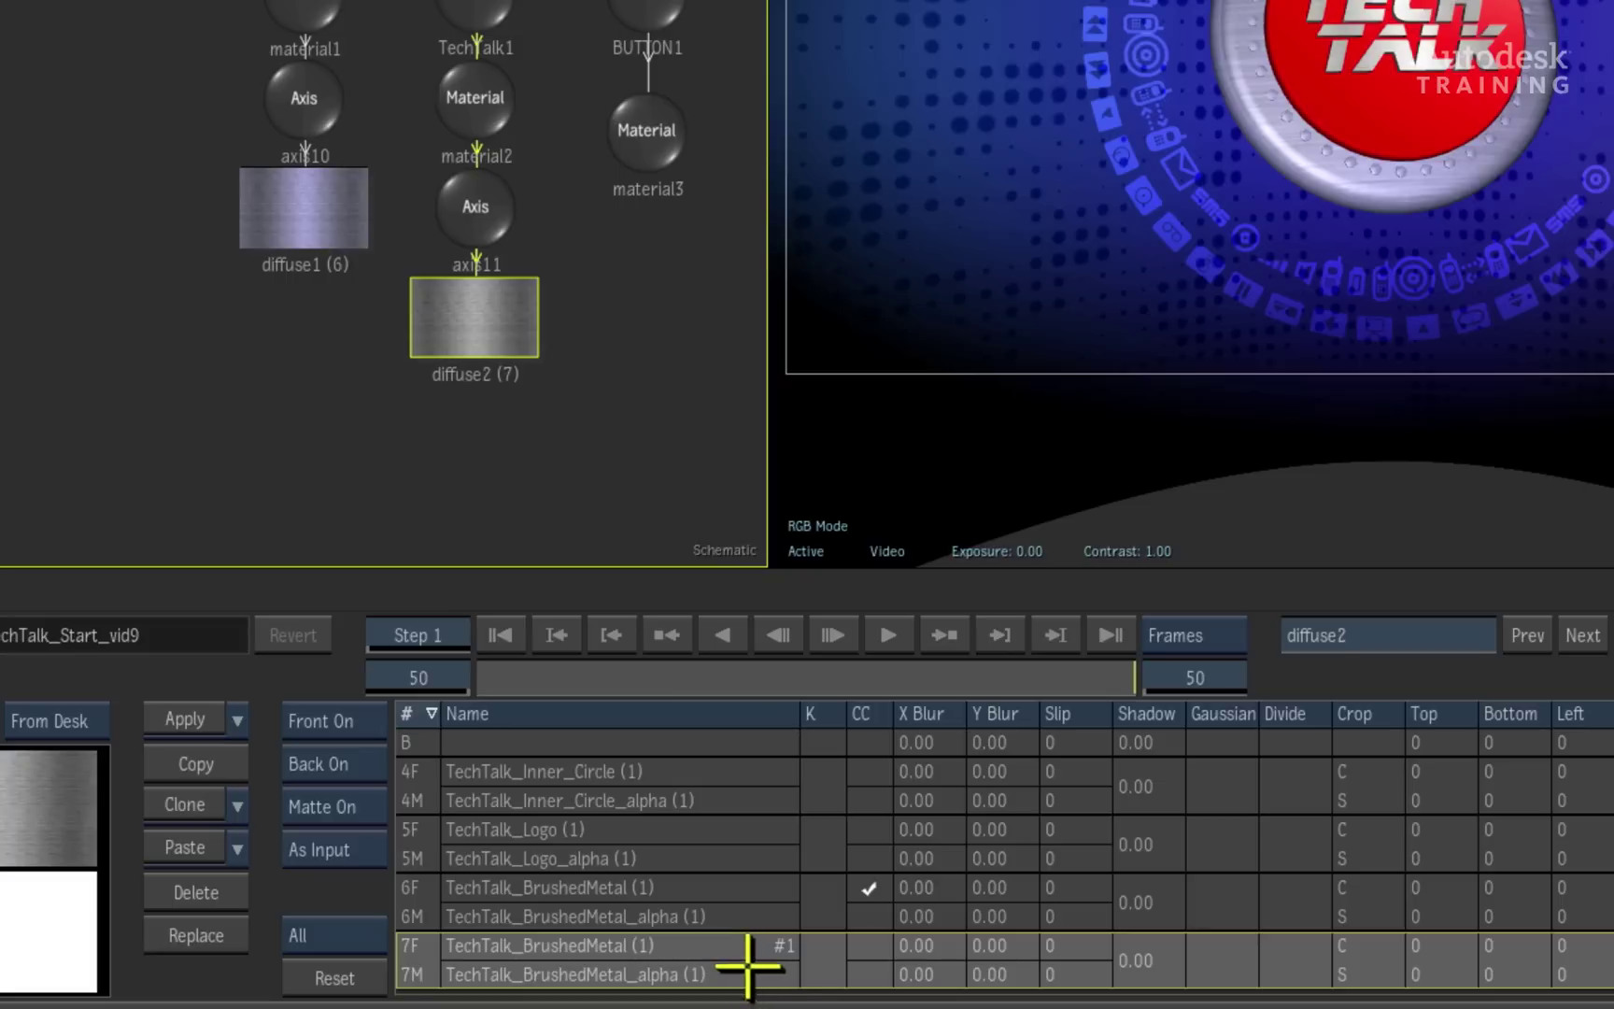
left_click(873, 945)
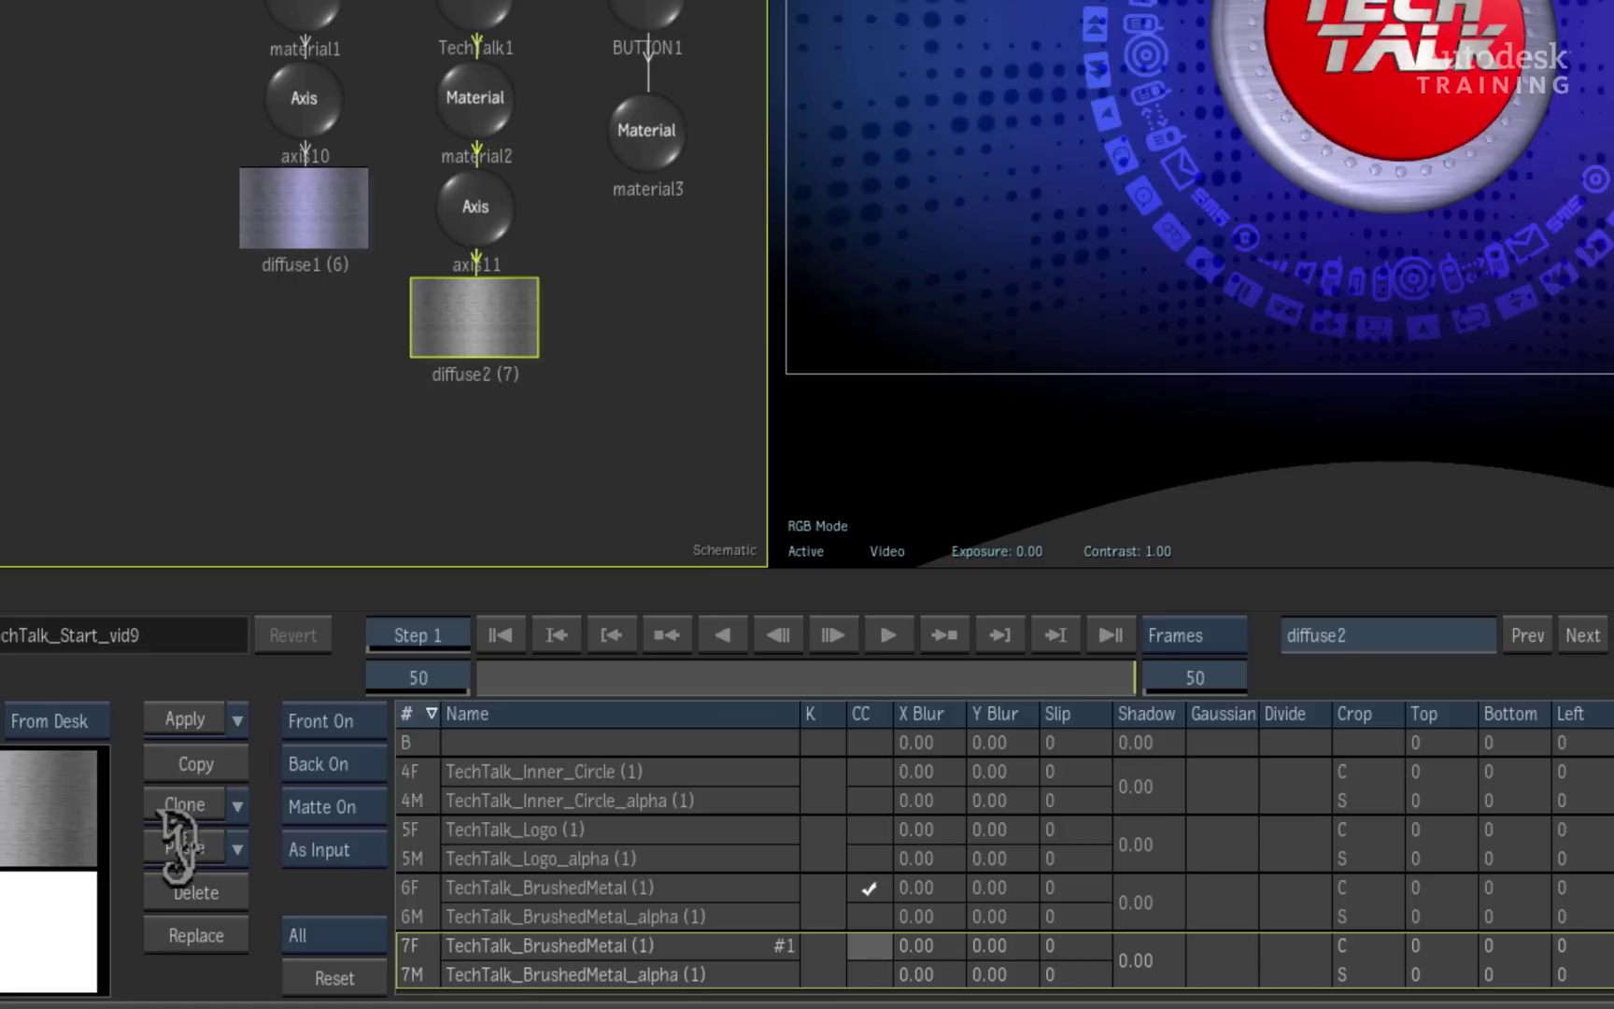
left_click(178, 846)
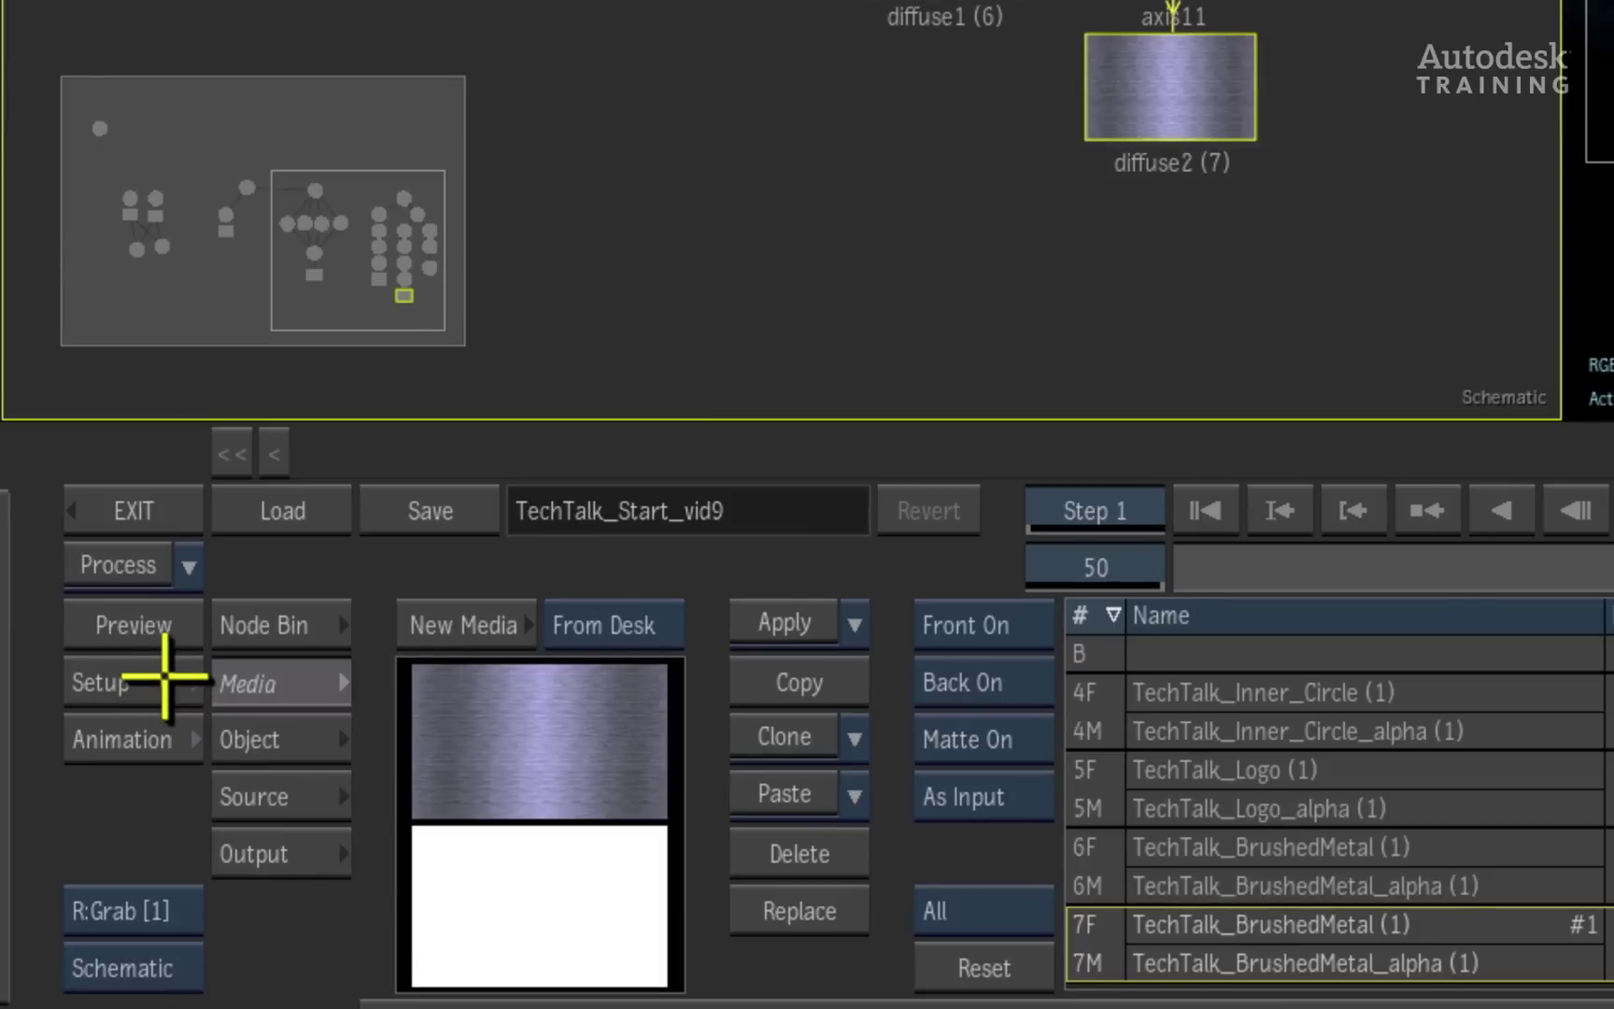
- Enable Motion Blur in the render setup's Accumulation section and scrub to a frame where the logo moves
left_click(163, 680)
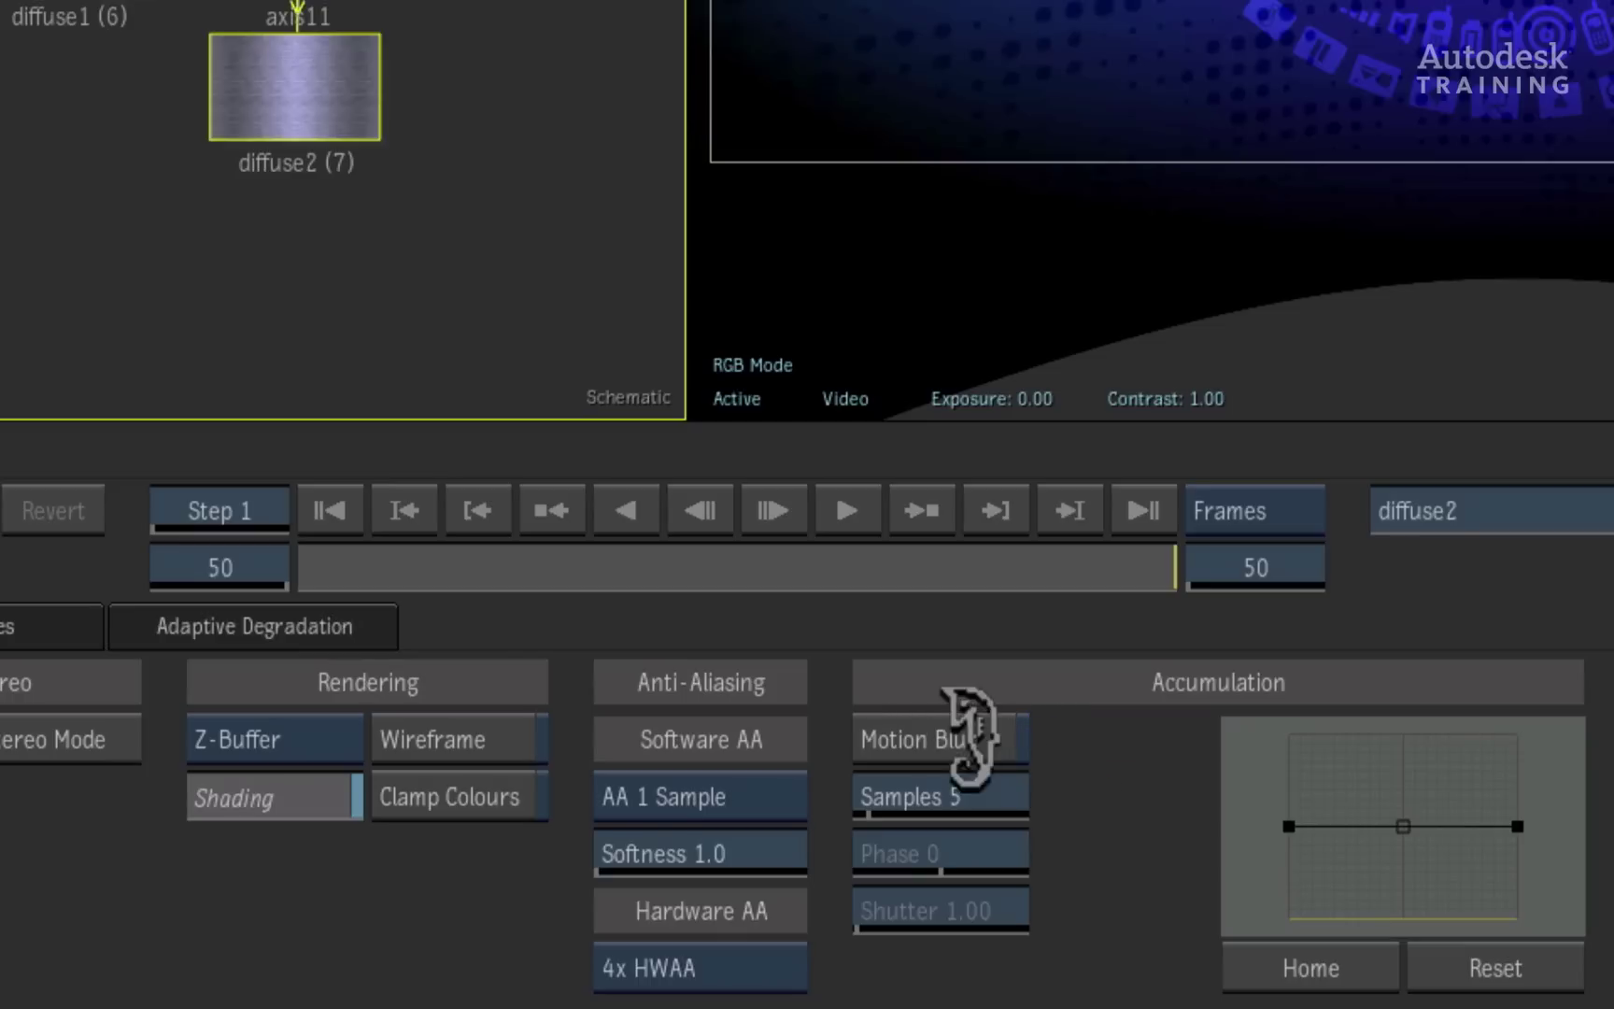
left_click(969, 737)
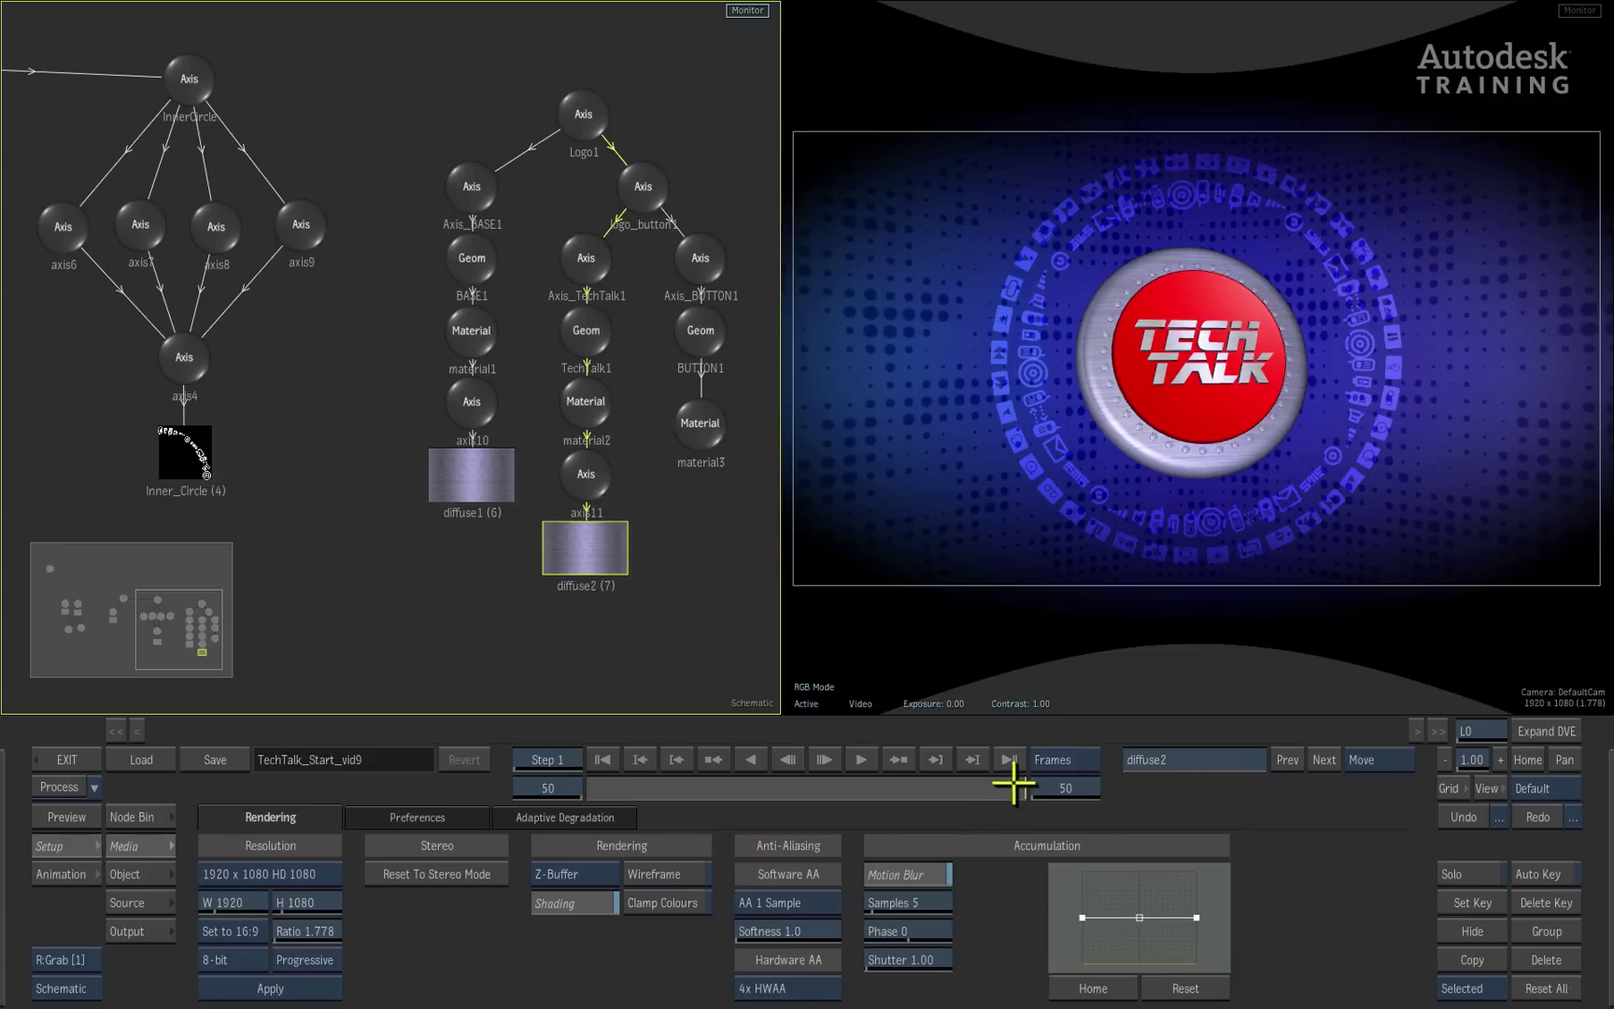
left_click_drag(1013, 785, 716, 787)
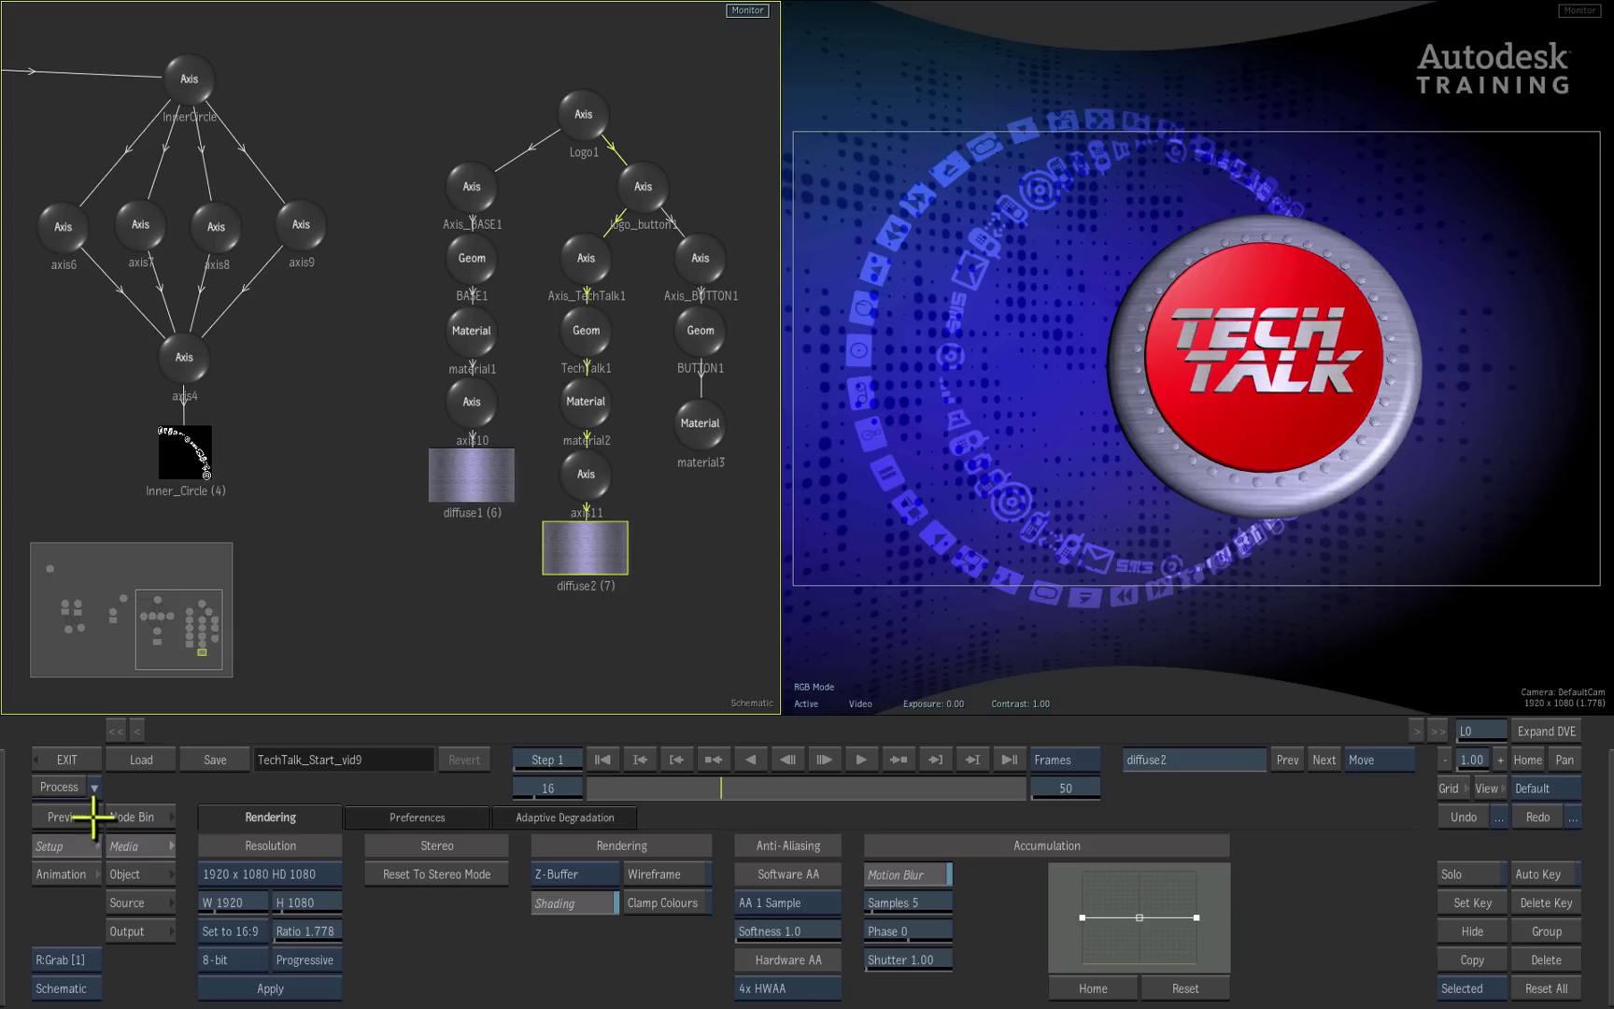
- Preview the initial motion blur, then set the motion blur Samples to 10
left_click(84, 817)
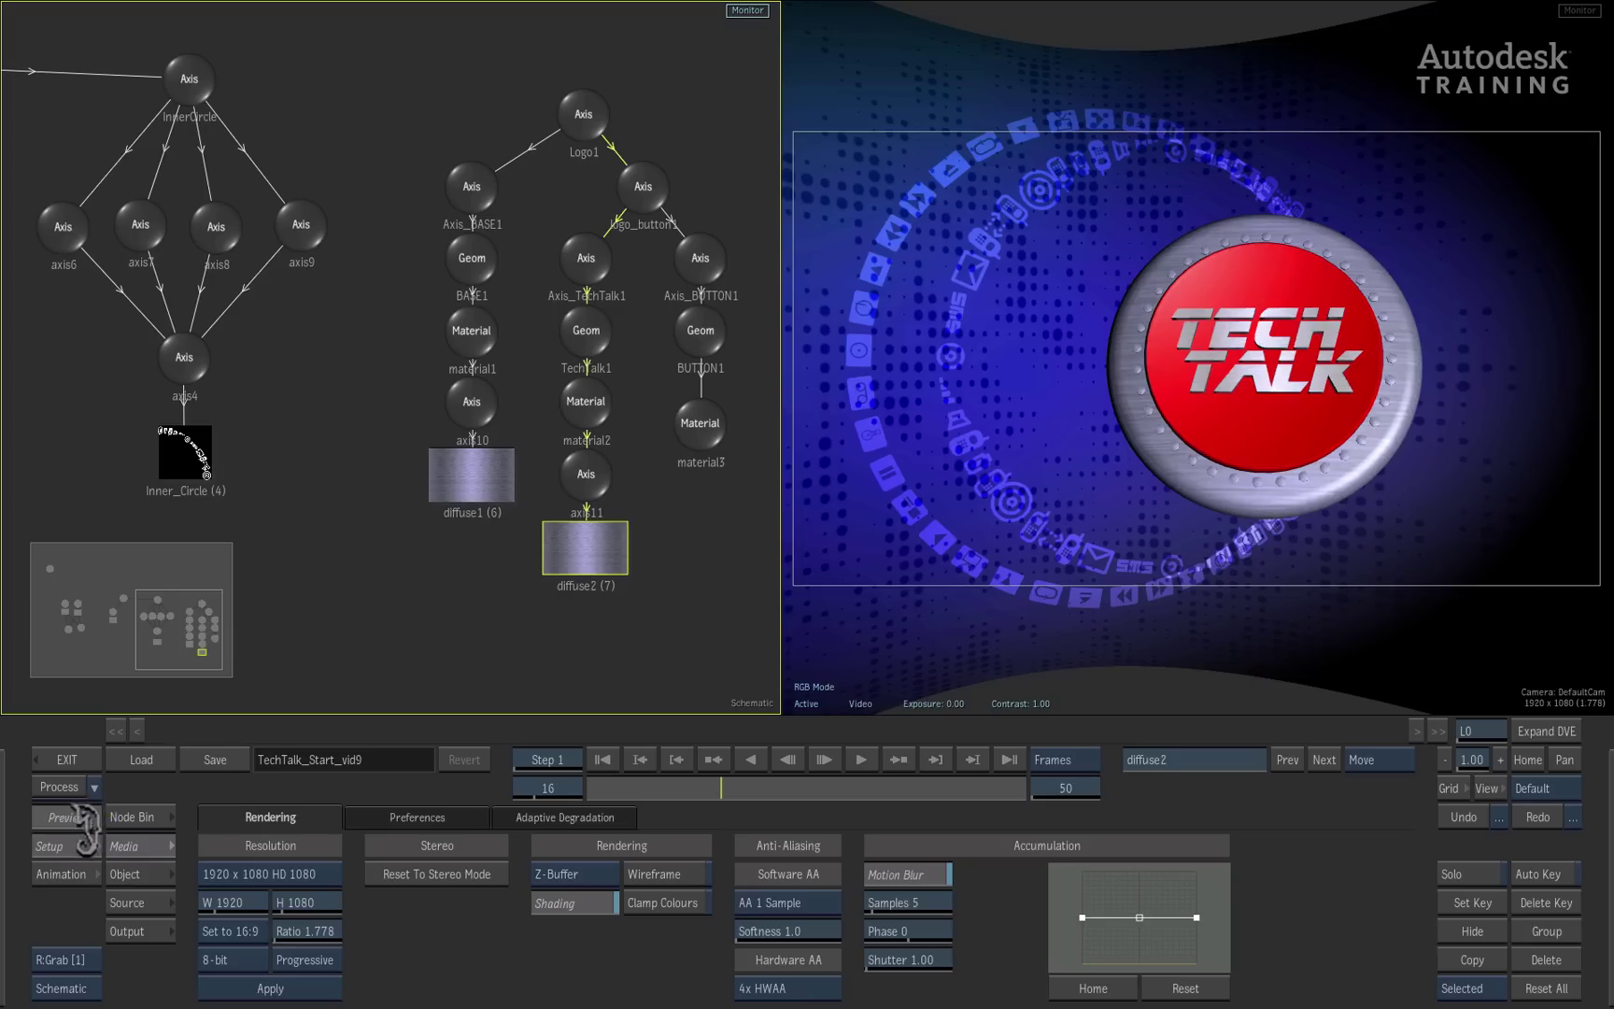
left_click(110, 846)
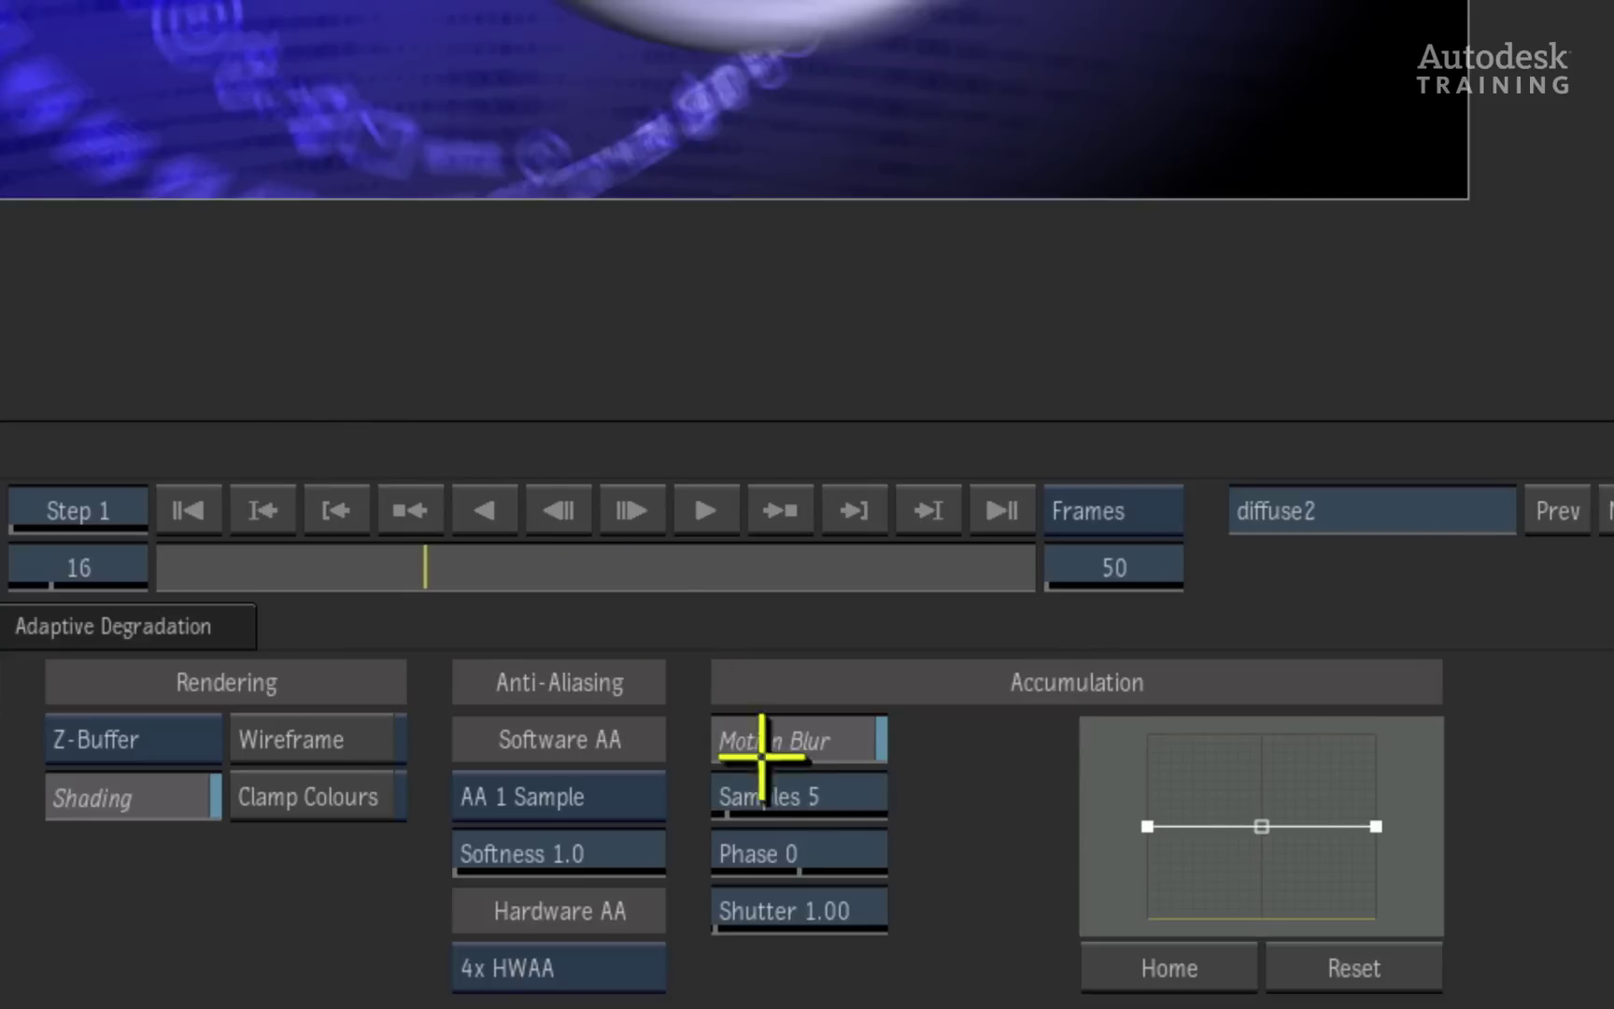
left_click(918, 903)
left_click(693, 683)
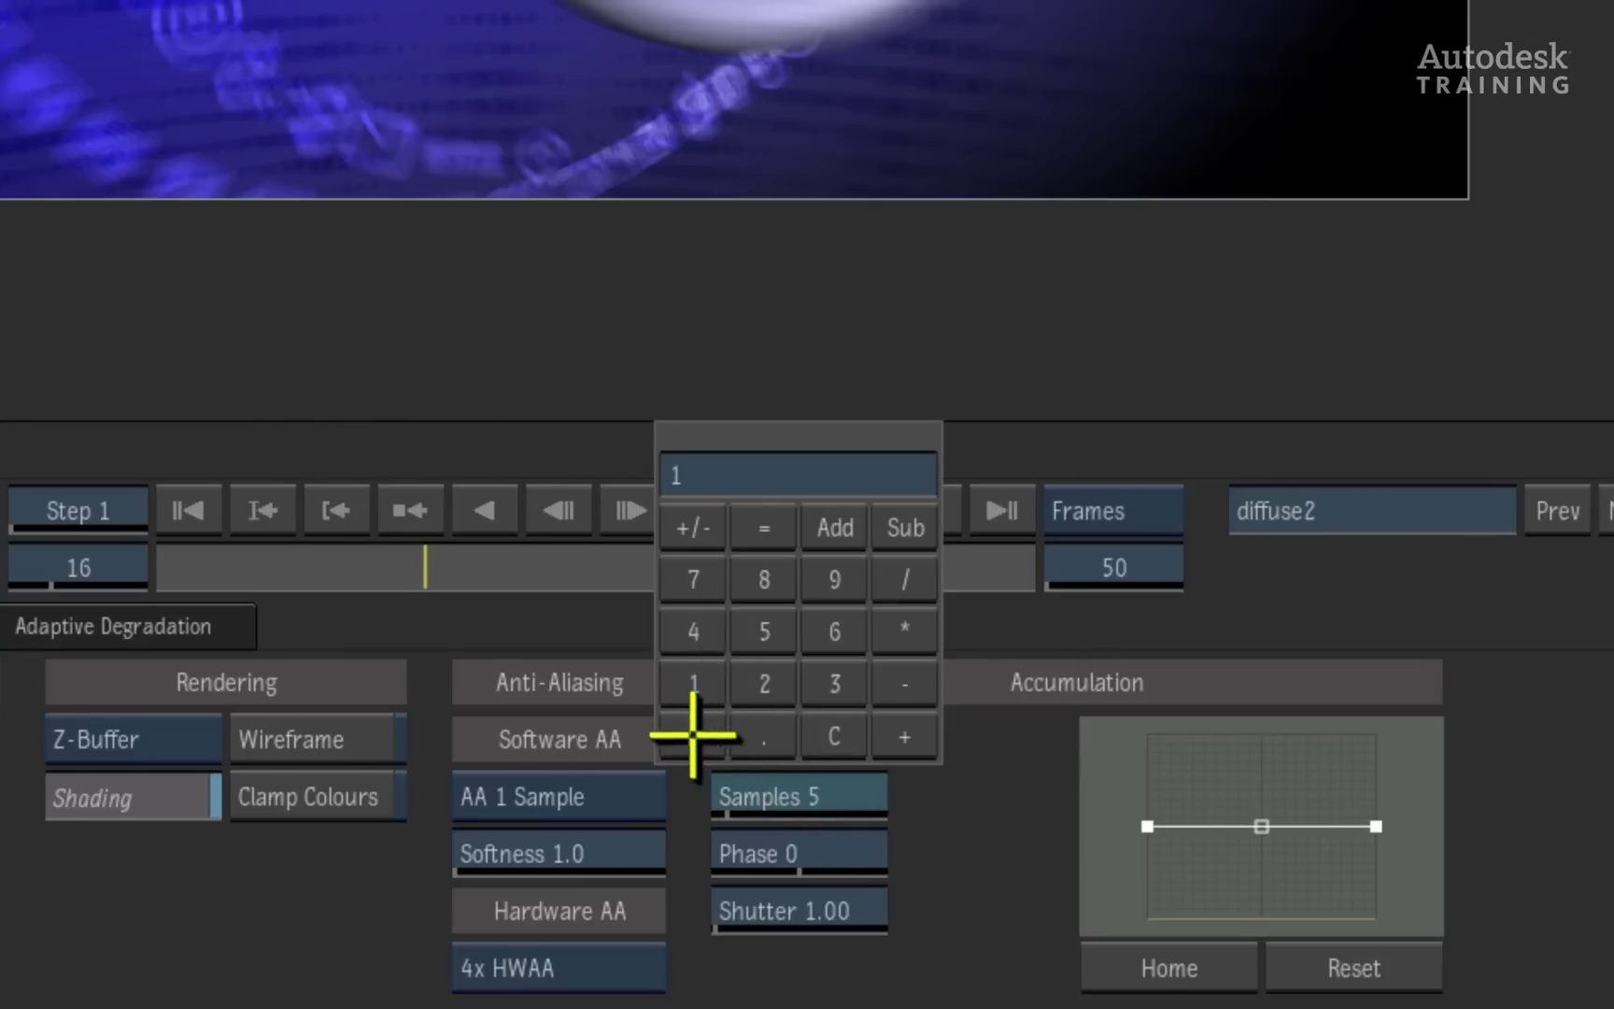
left_click(693, 736)
left_click(768, 458)
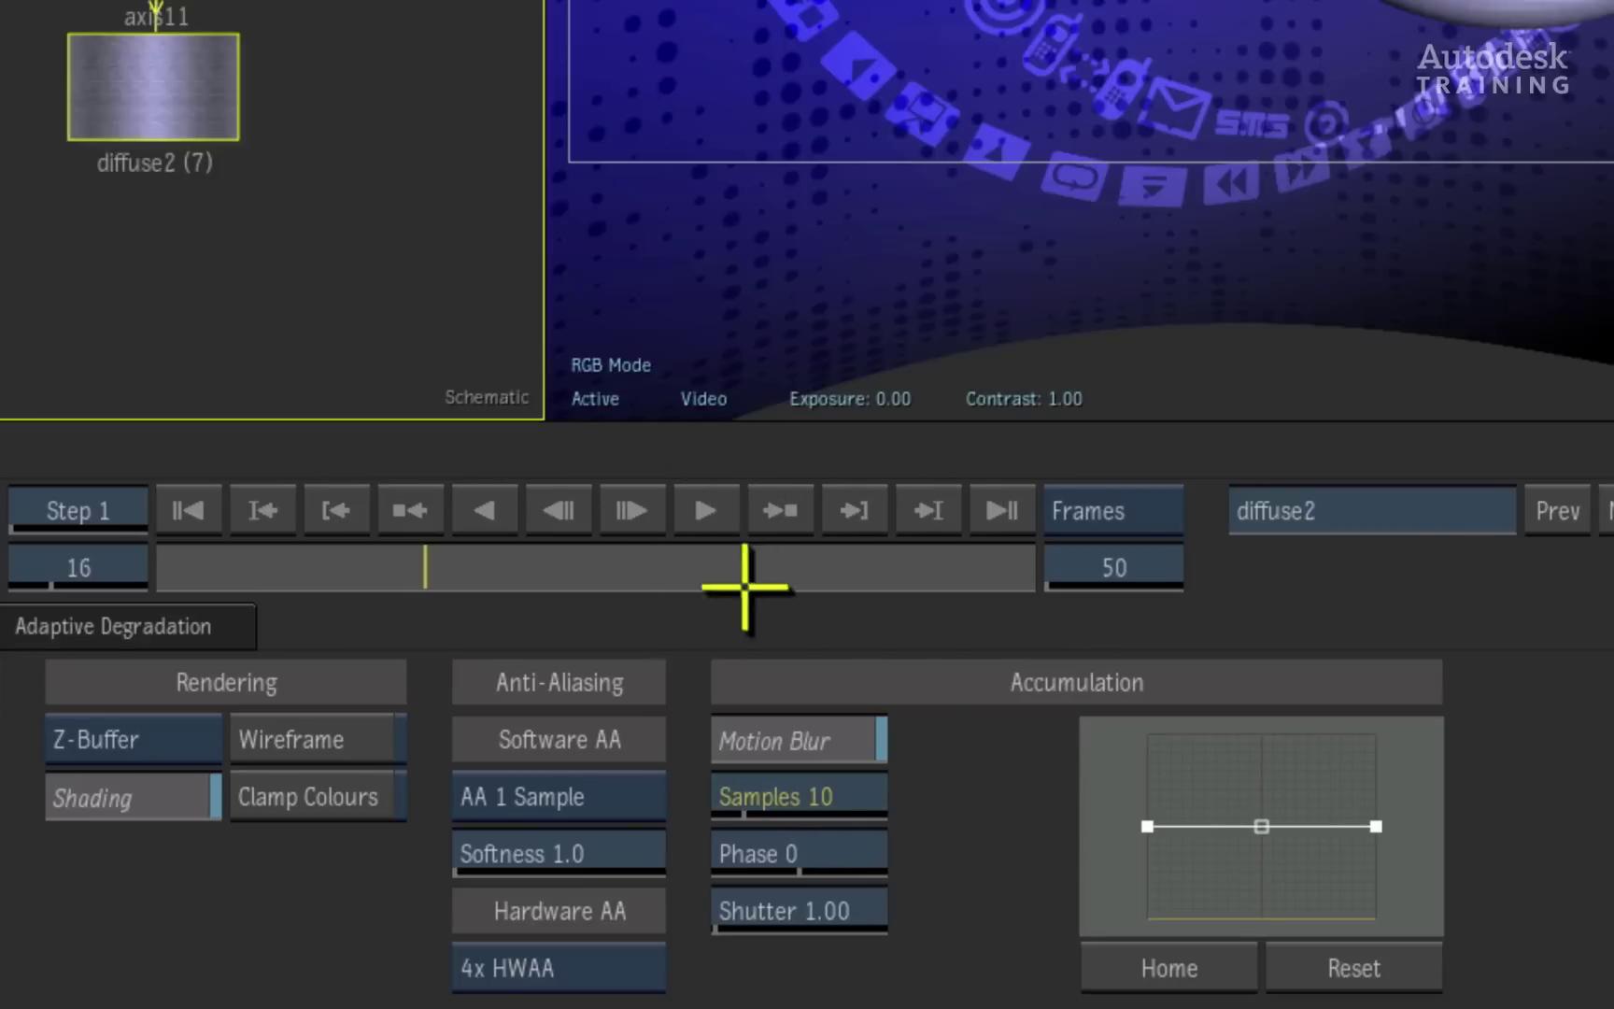
- Set the Shutter to 0.5 and preview the smoother blur at full size
left_click(776, 910)
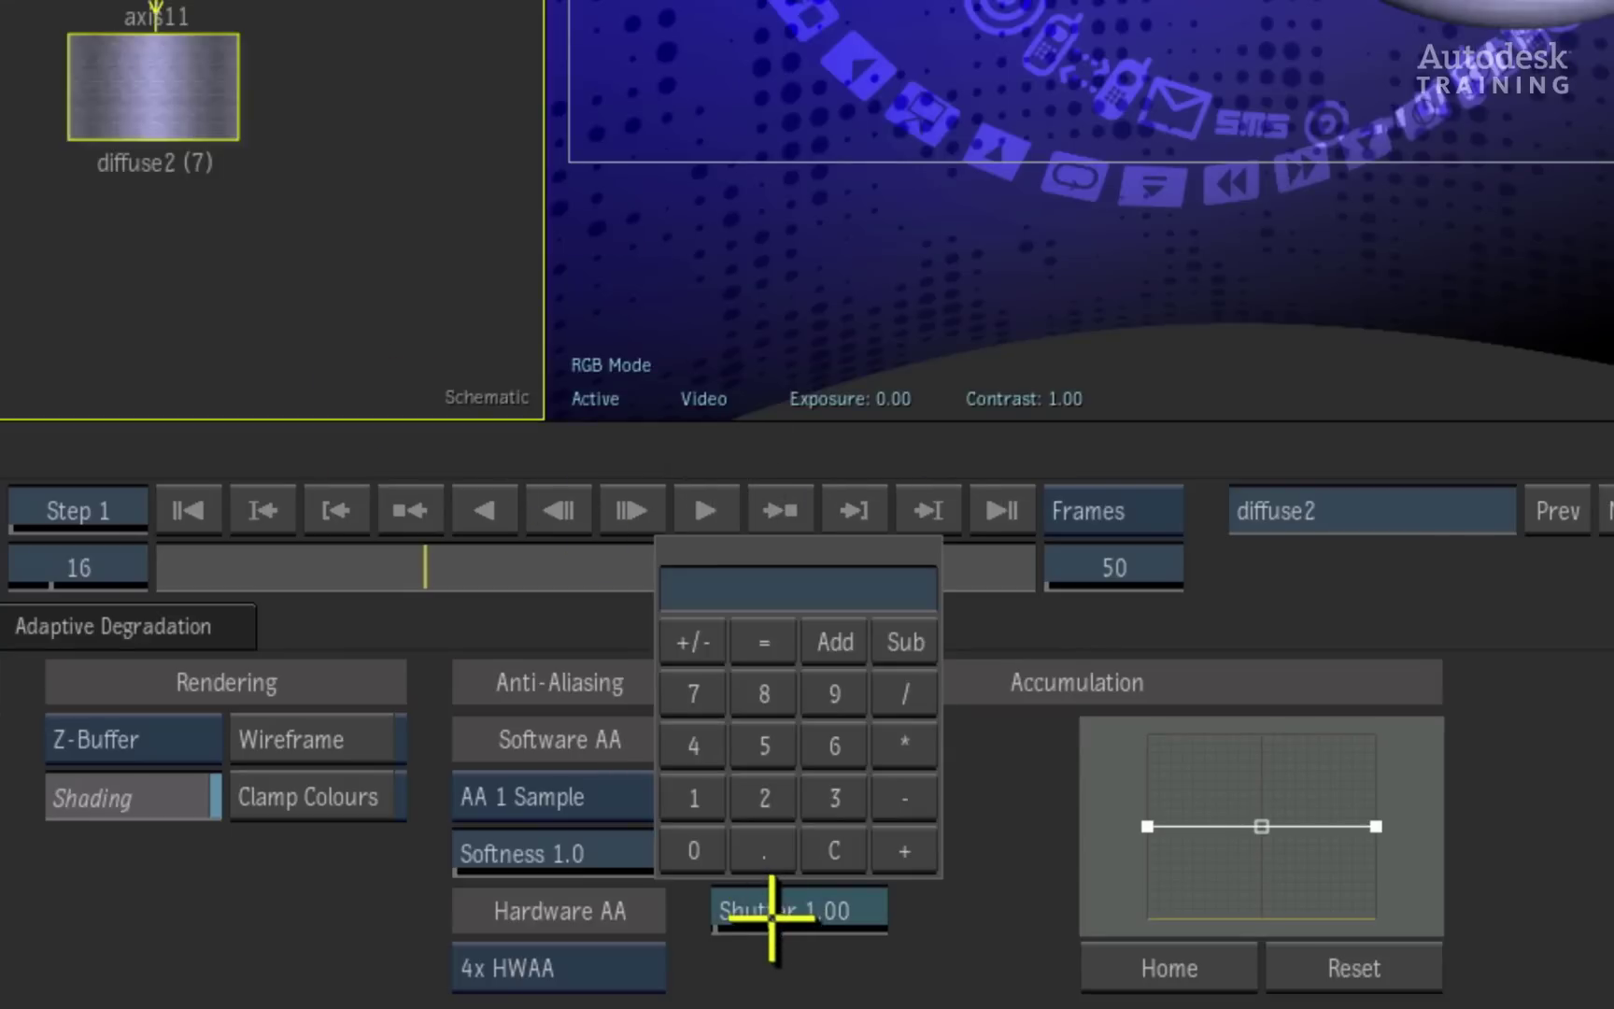
left_click(764, 848)
left_click(765, 743)
left_click(780, 521)
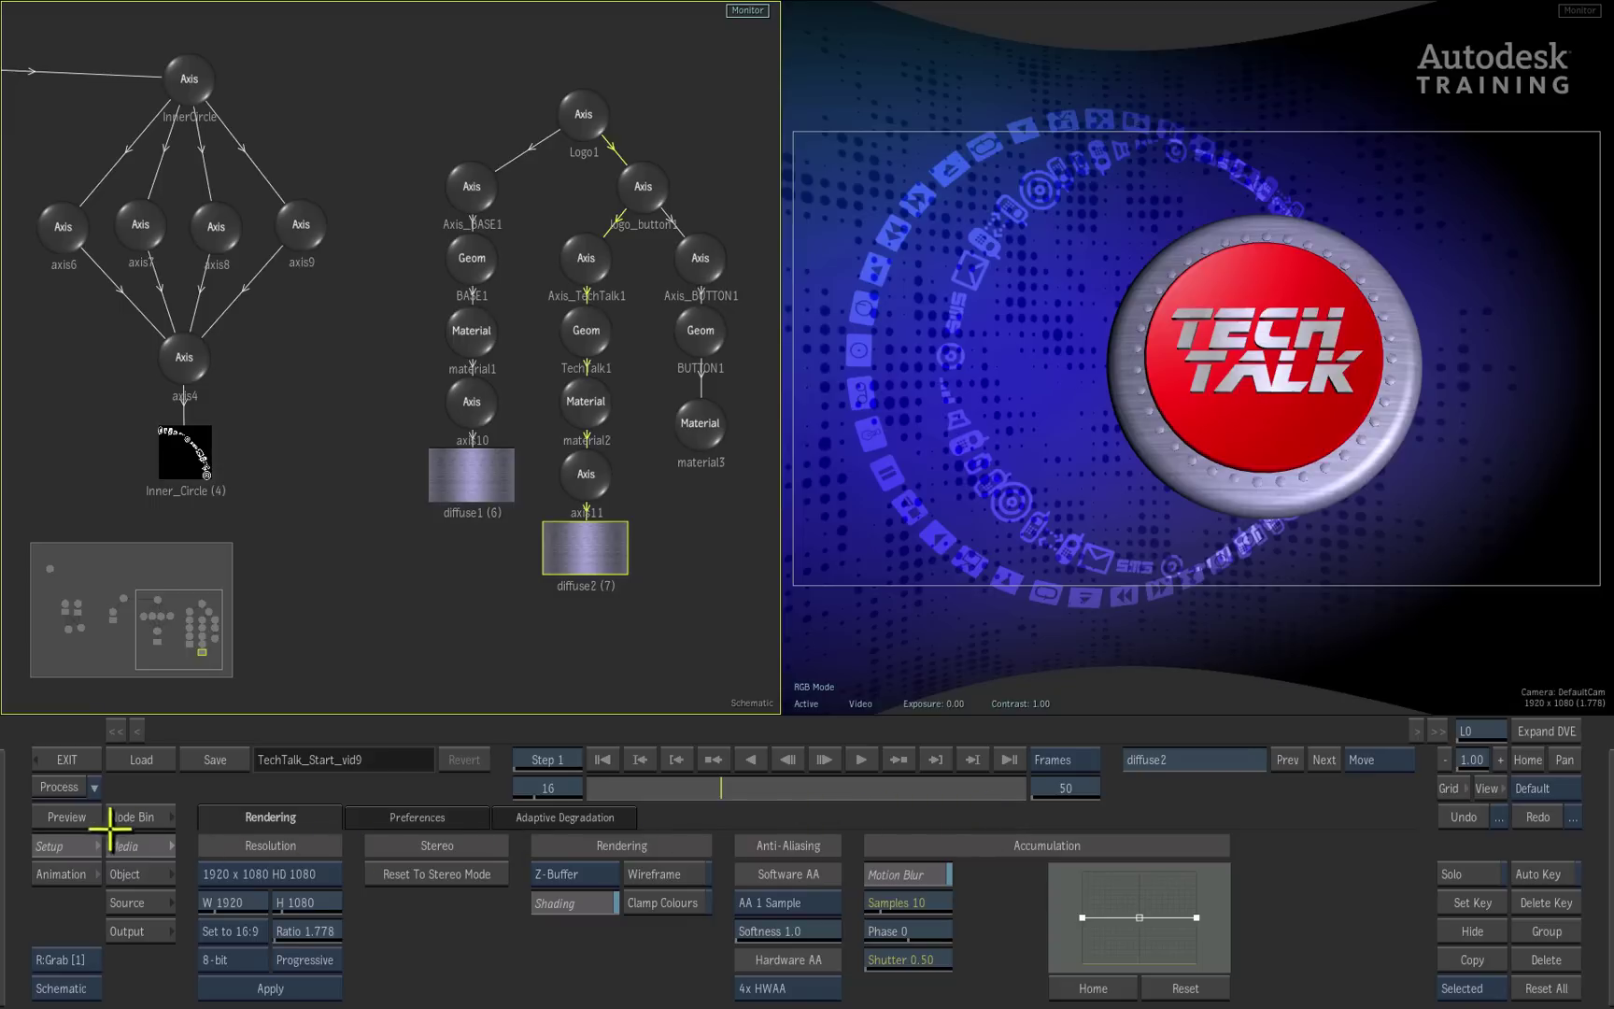
left_click(78, 816)
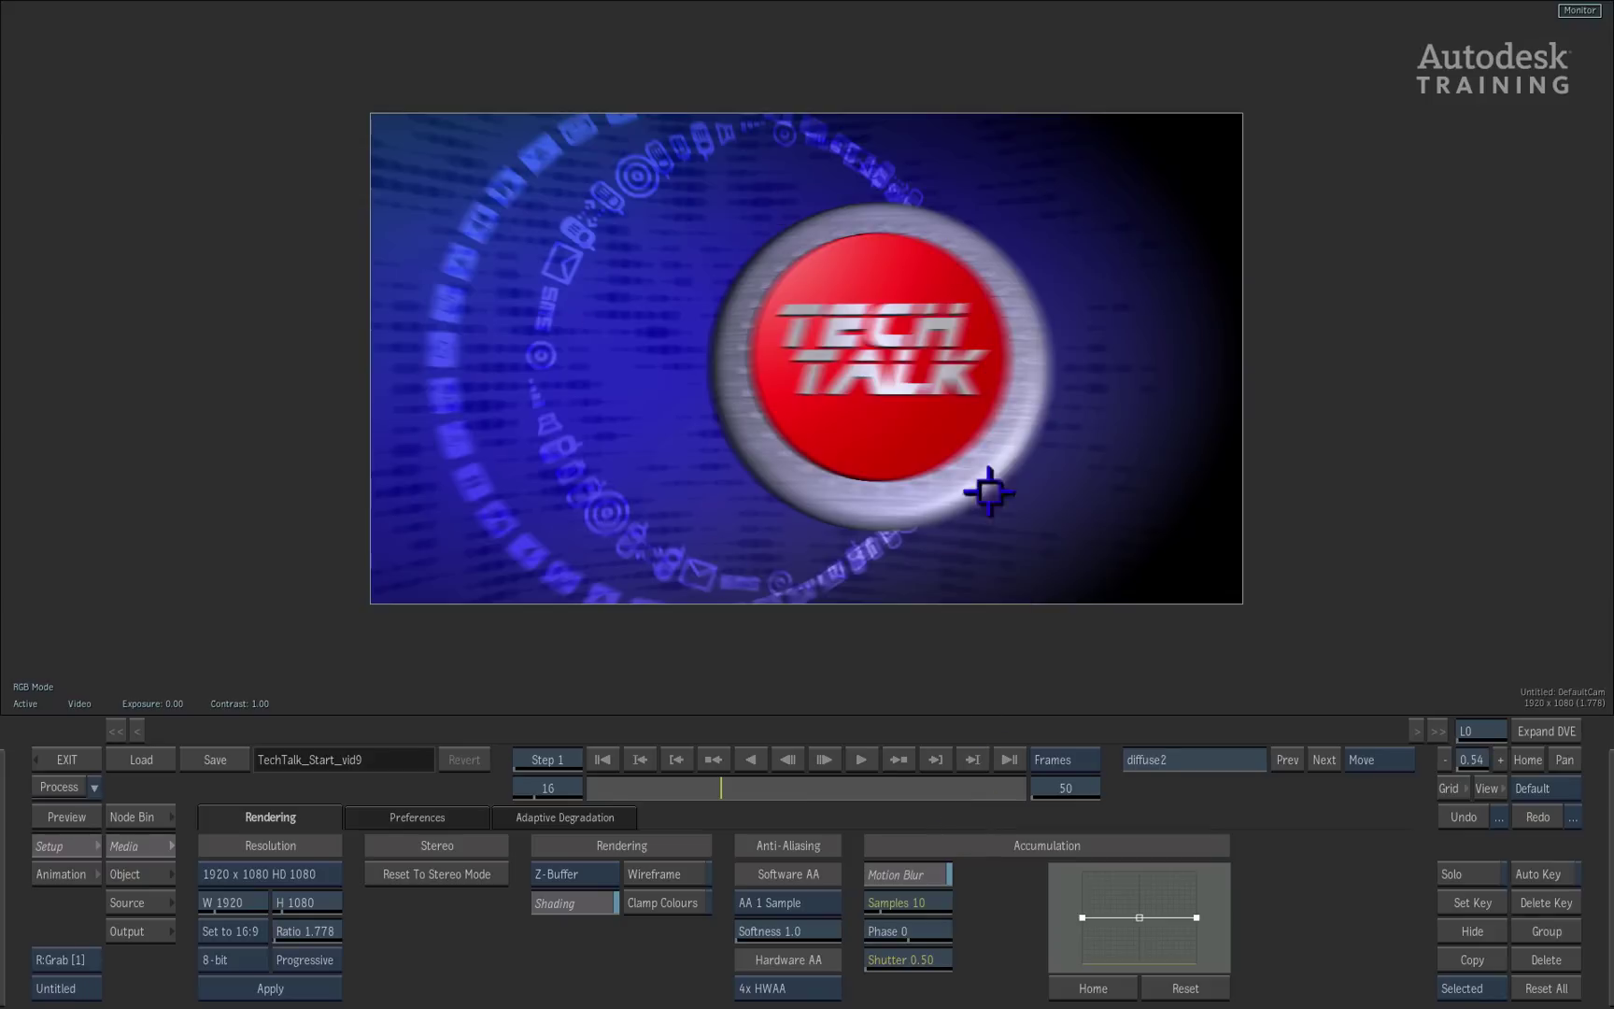
left_click(1527, 759)
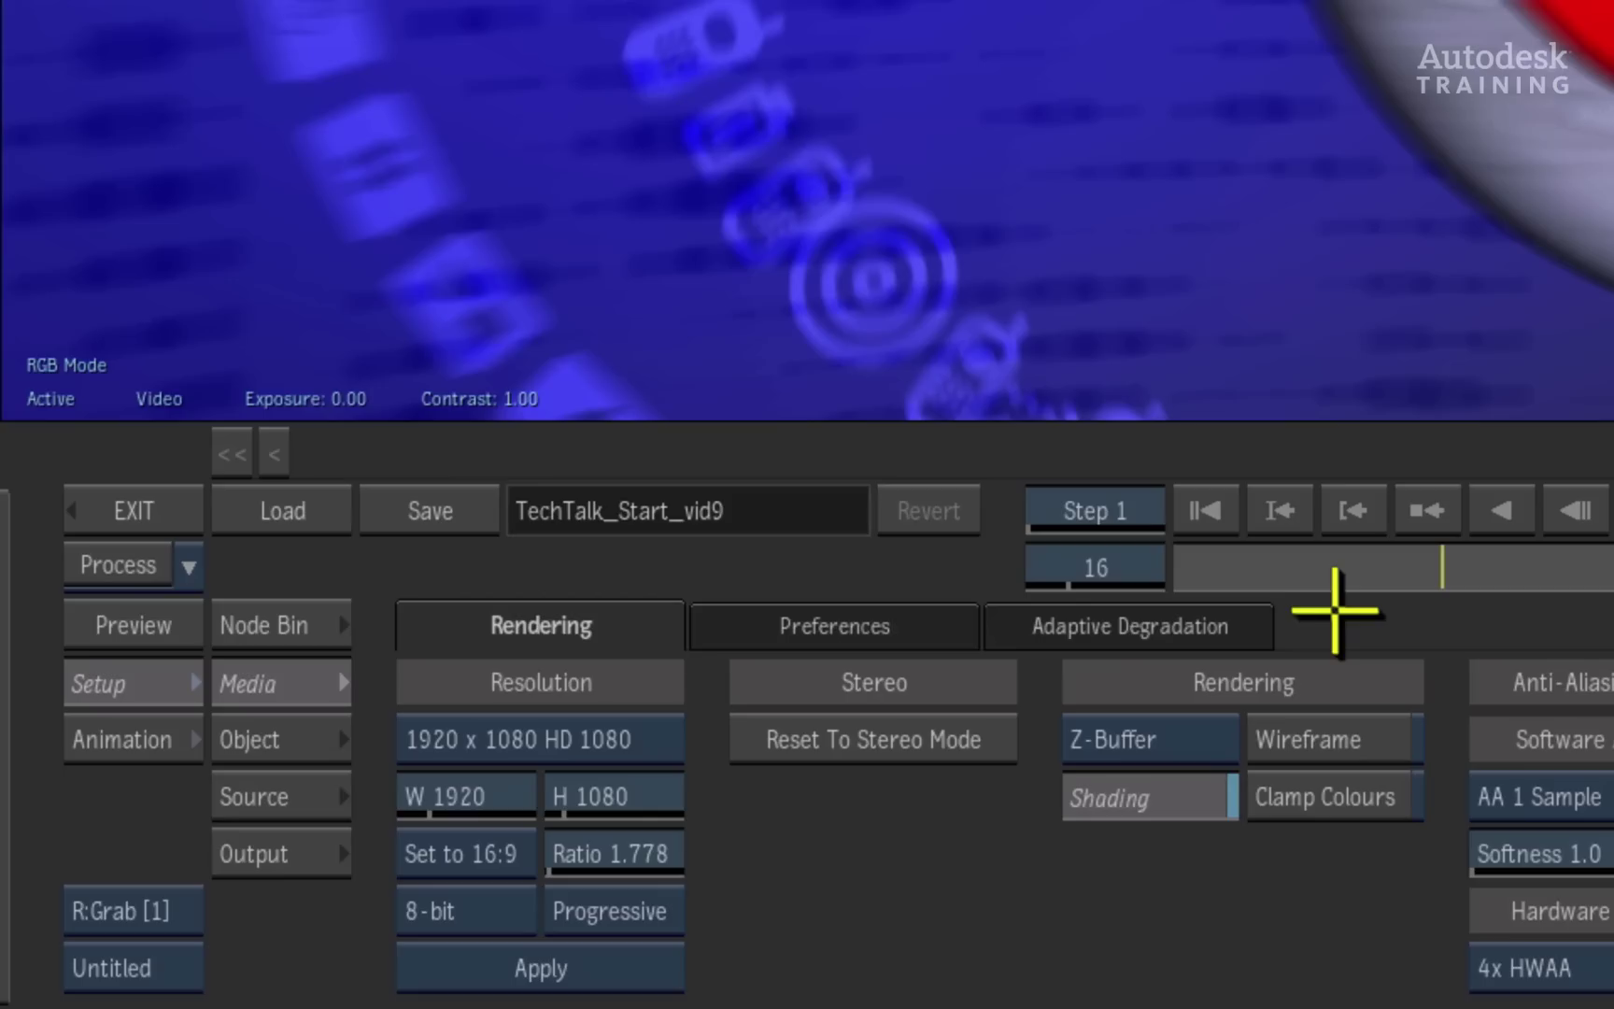
- Save the Action setup as 'techtalk', replacing the old name TechTalk_Start_vid9
left_click(209, 758)
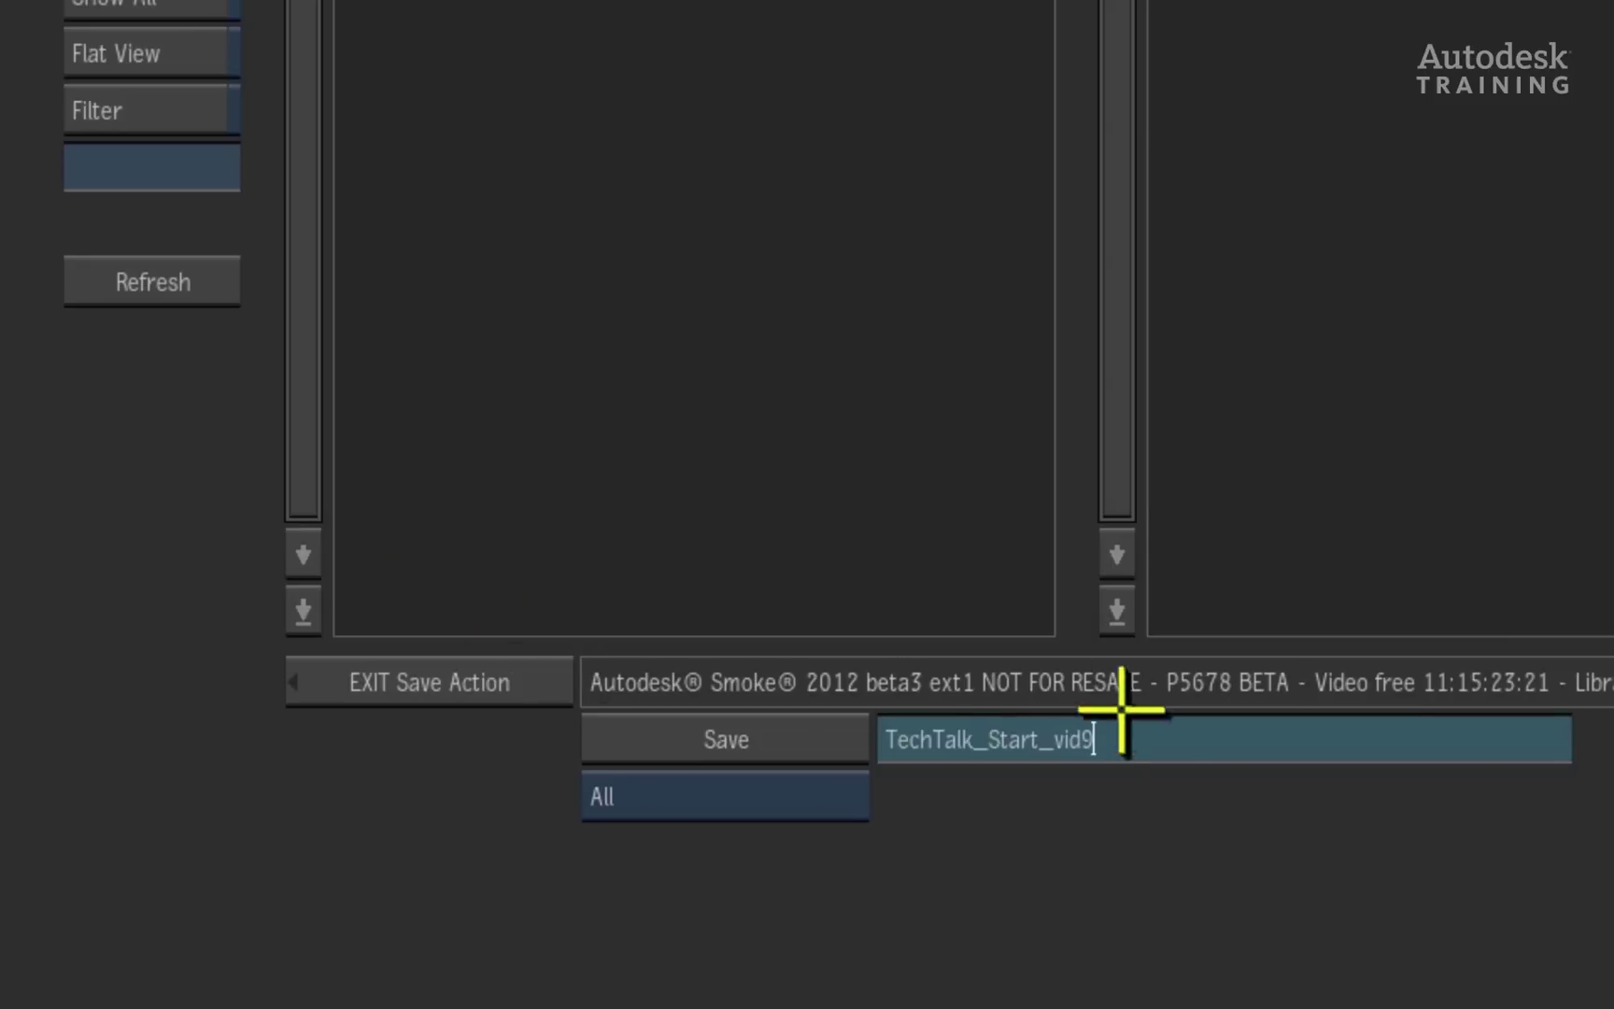
left_click_drag(1138, 735, 566, 753)
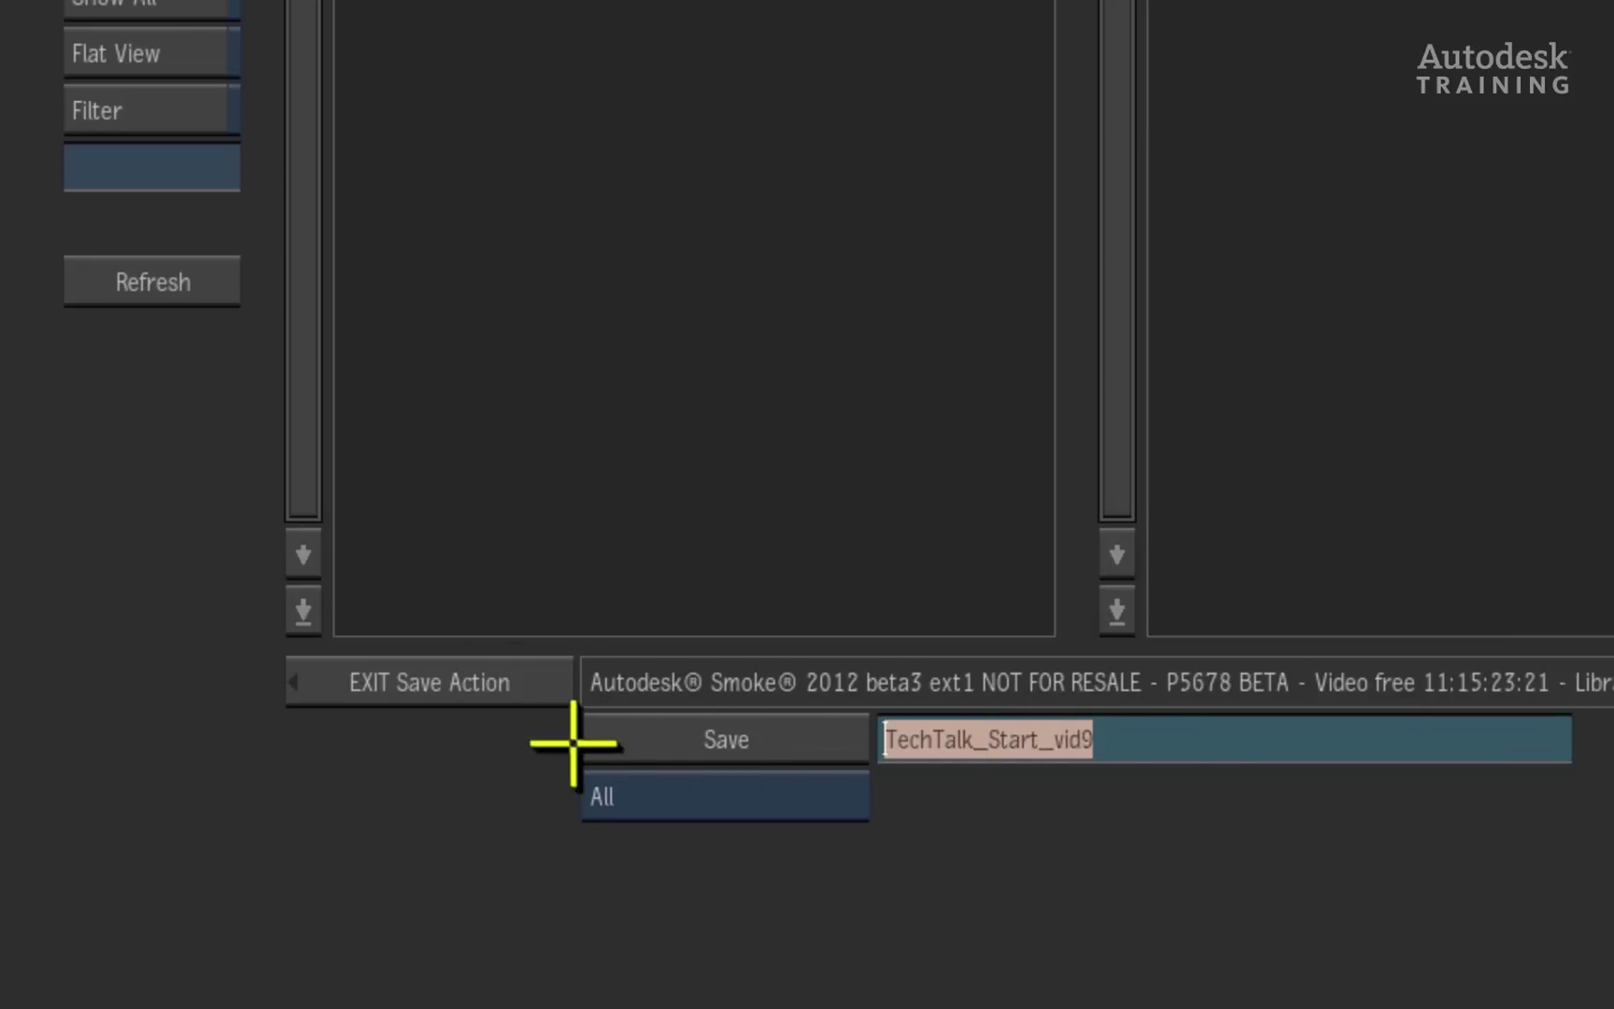
type("techtalk")
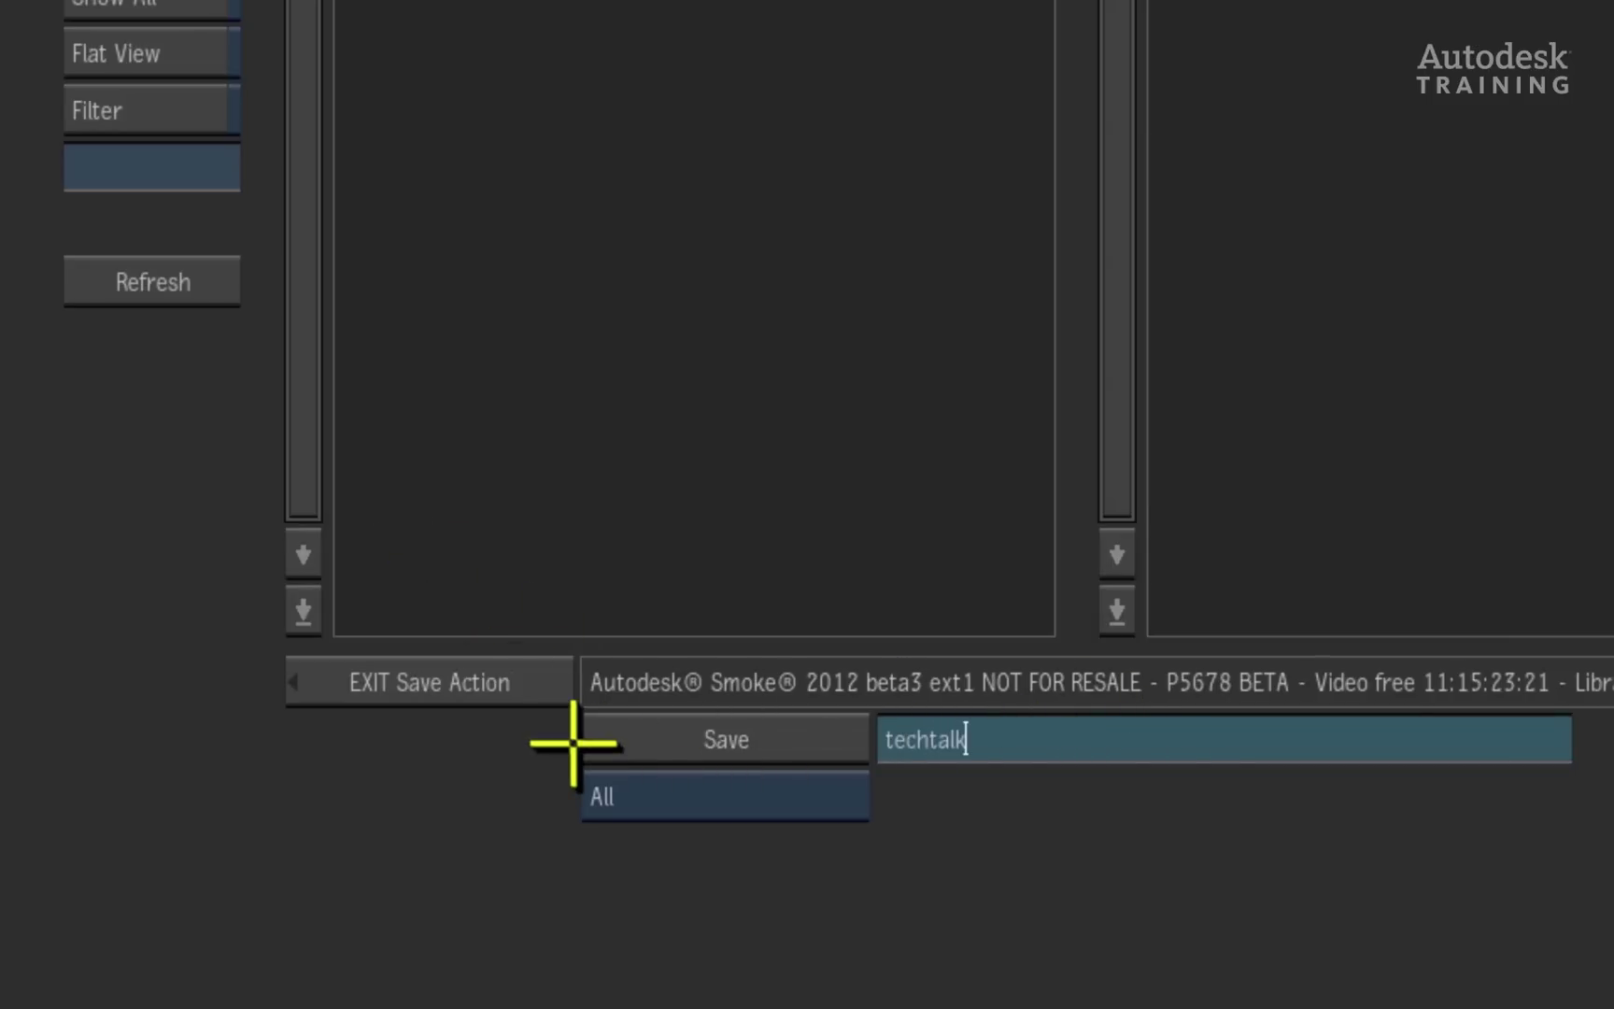
key("Return")
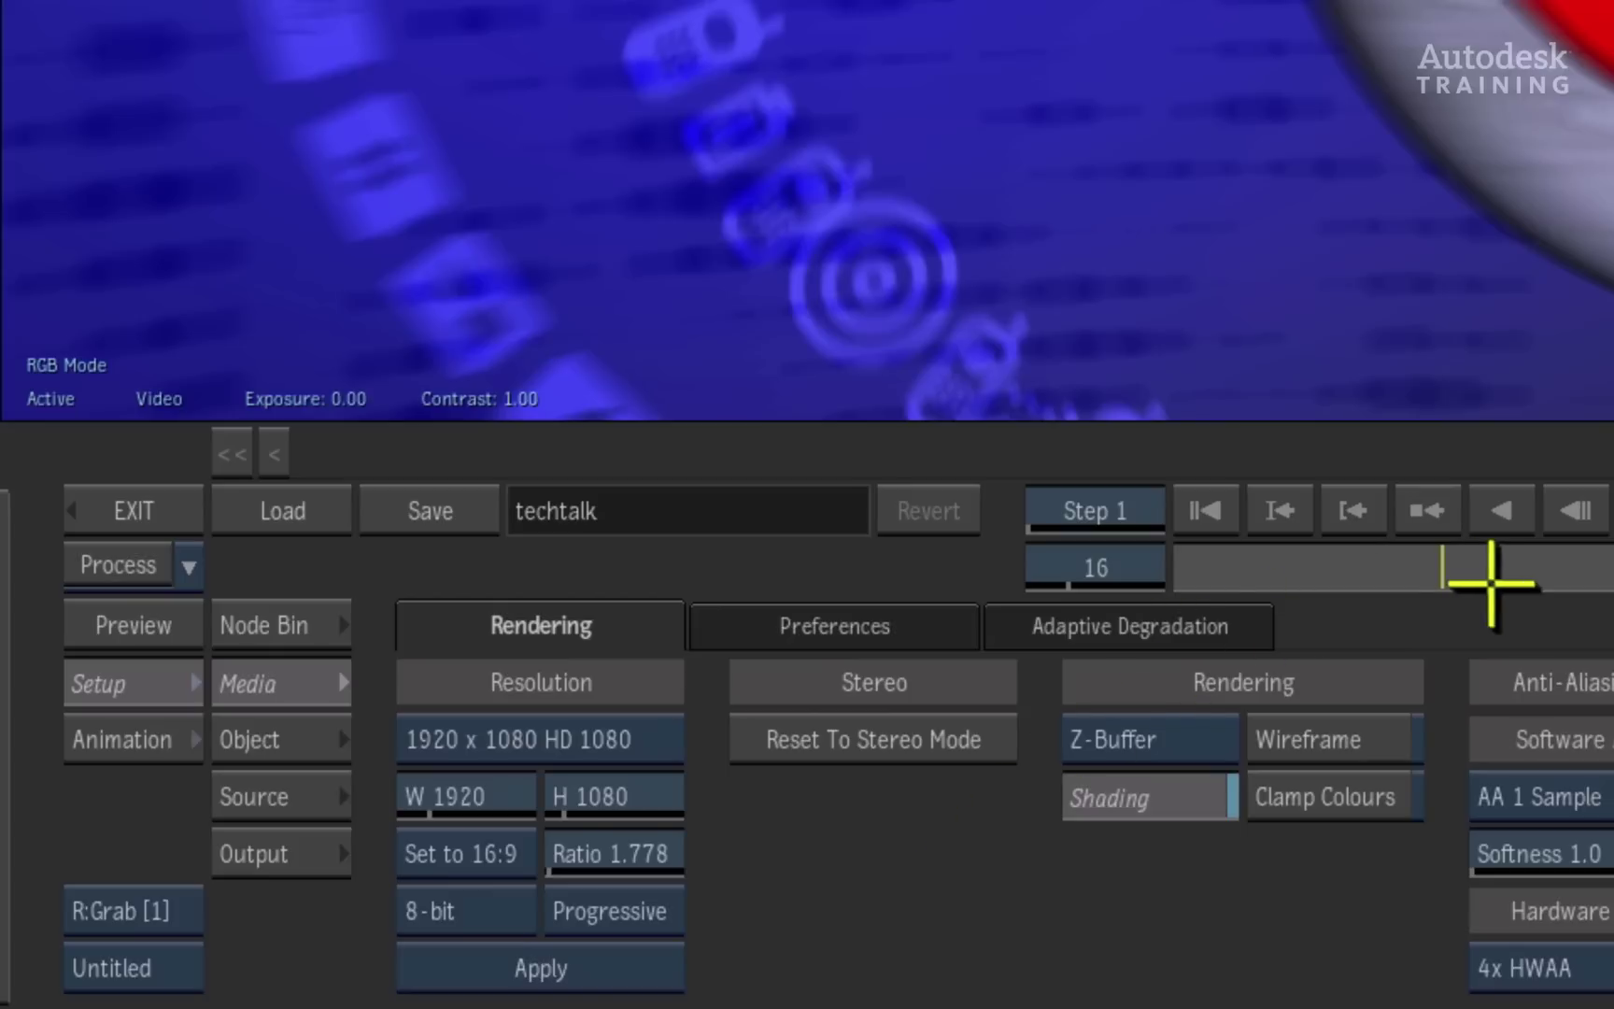
- From the Schematic at frame 1, render all 50 frames with Process & Create History
key("F4")
left_click_drag(1418, 573, 1055, 558)
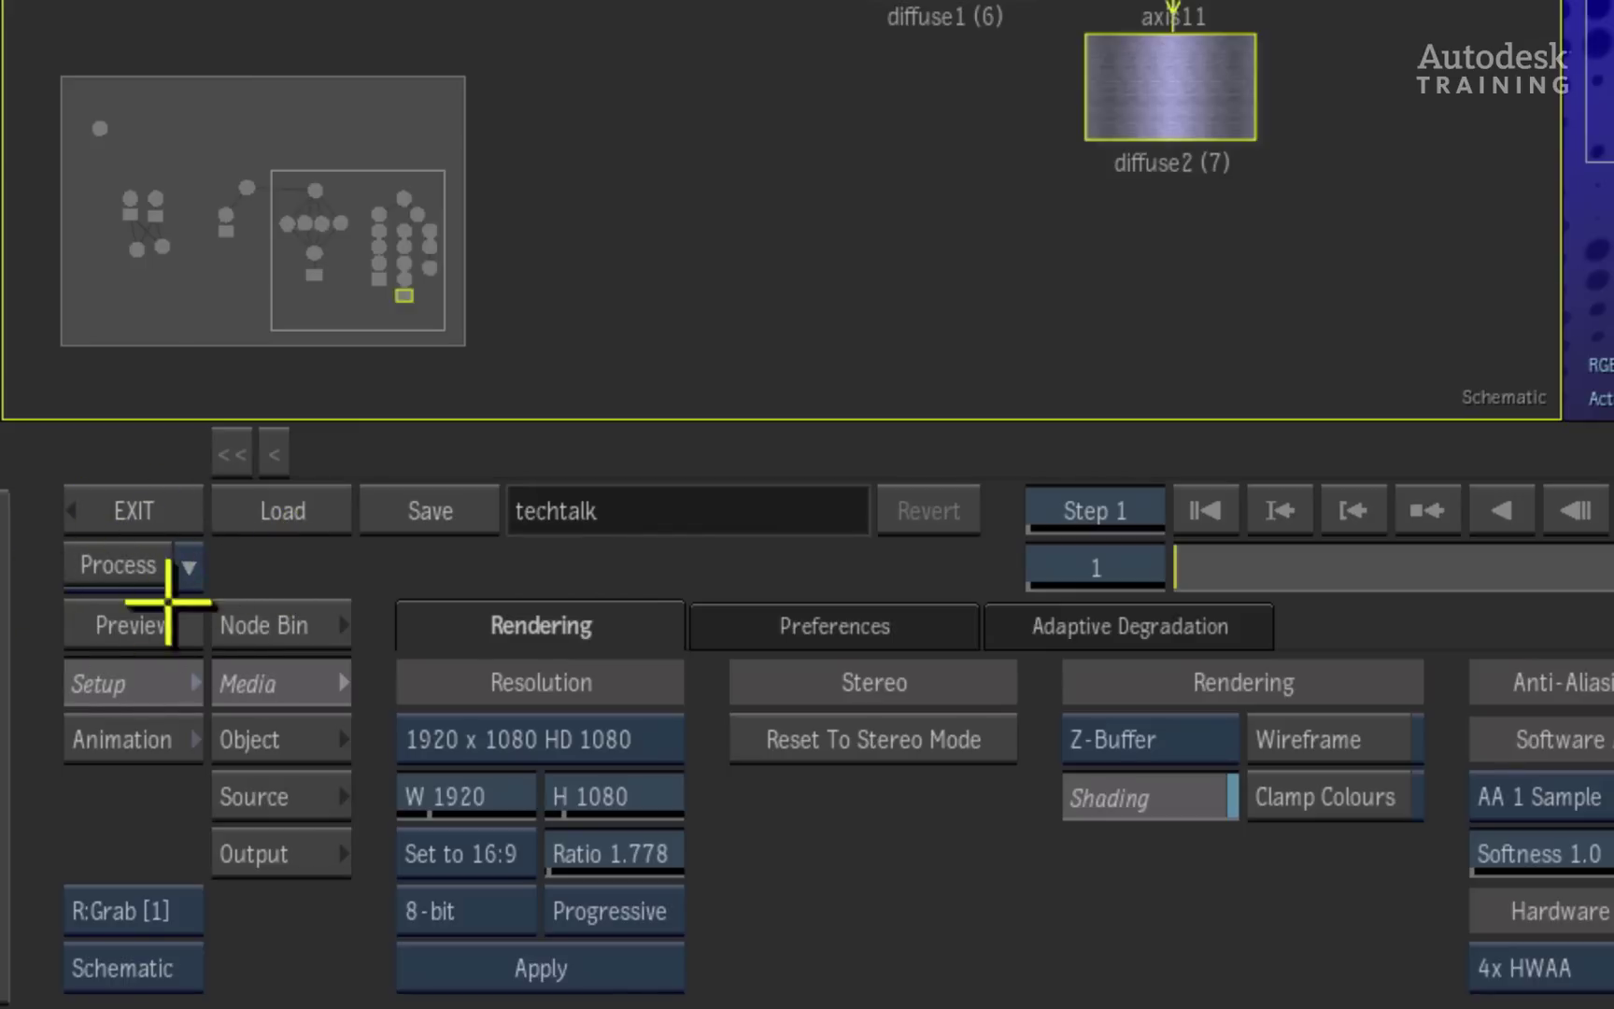
left_click(179, 556)
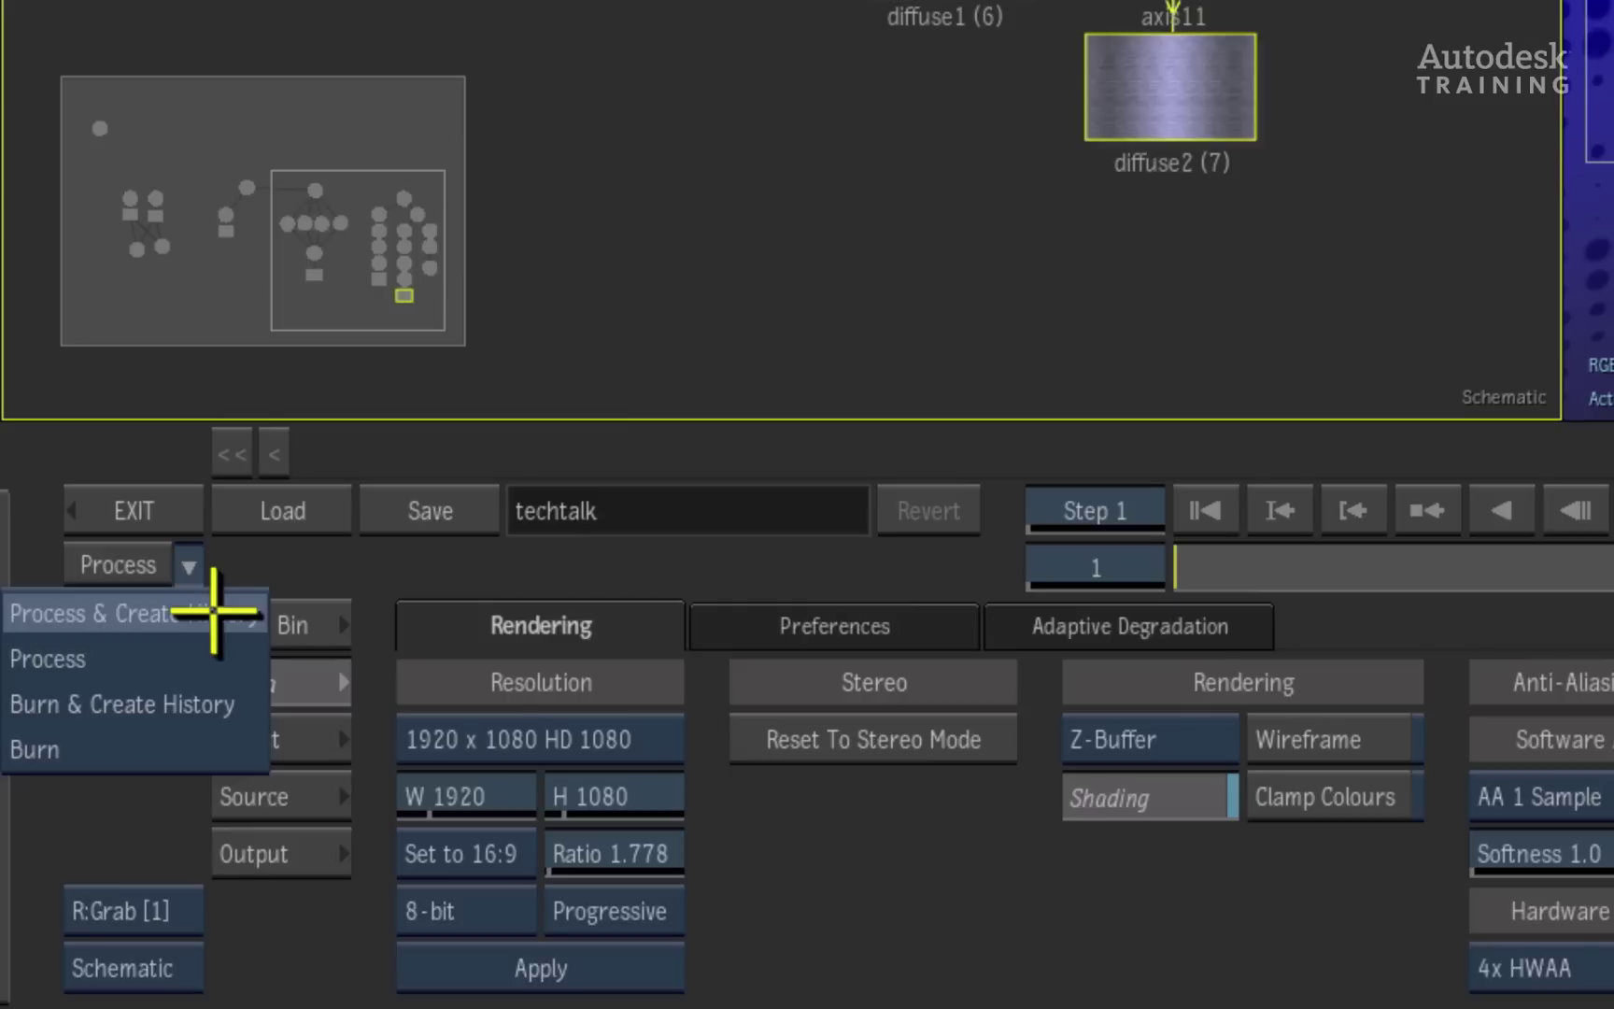
left_click(214, 613)
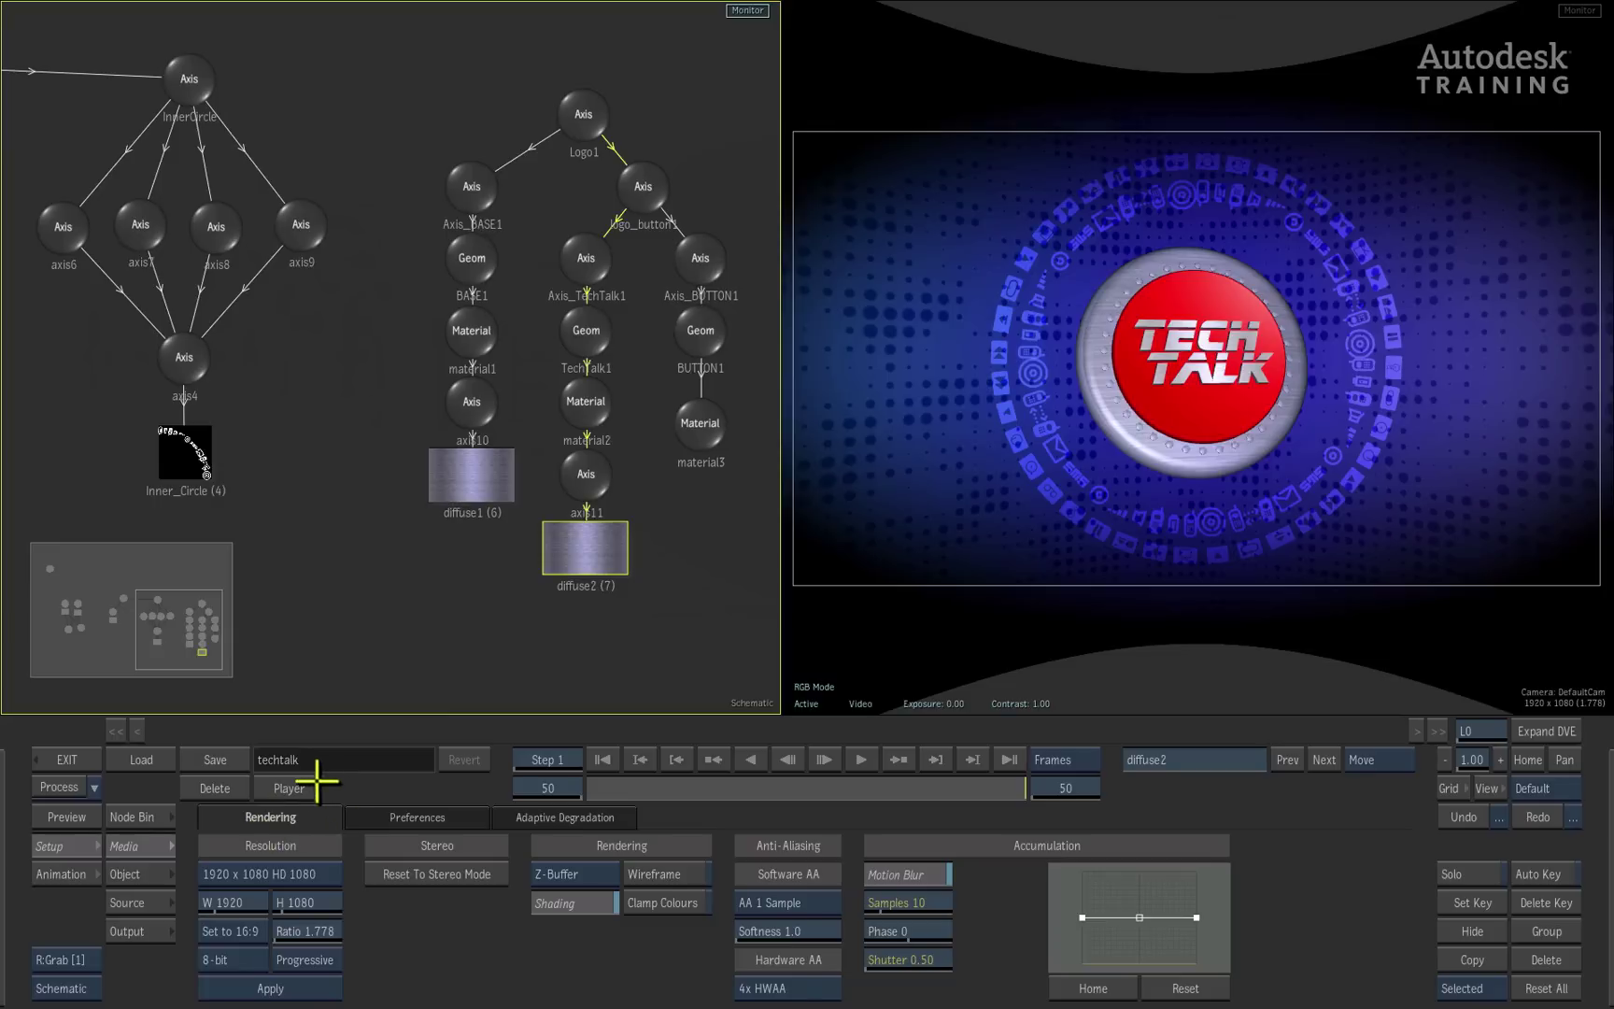
- Show the techtalk_Comp clip in the Player with Fullscreen layout and Loop playback
left_click(578, 567)
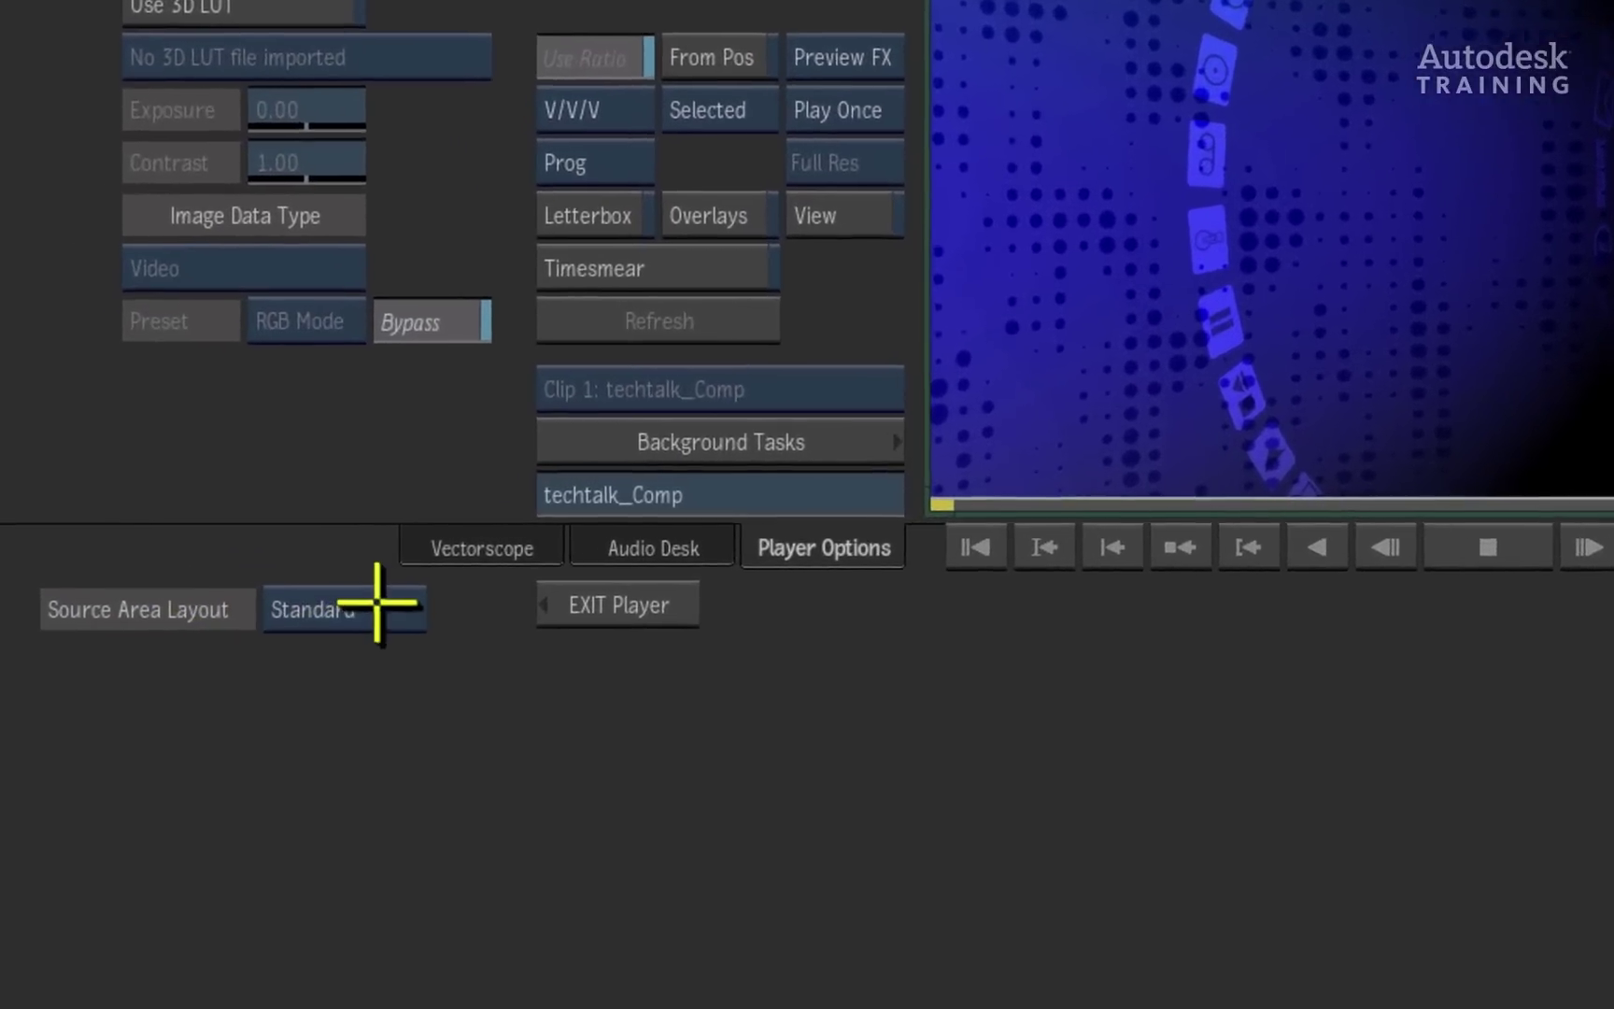
left_click(397, 607)
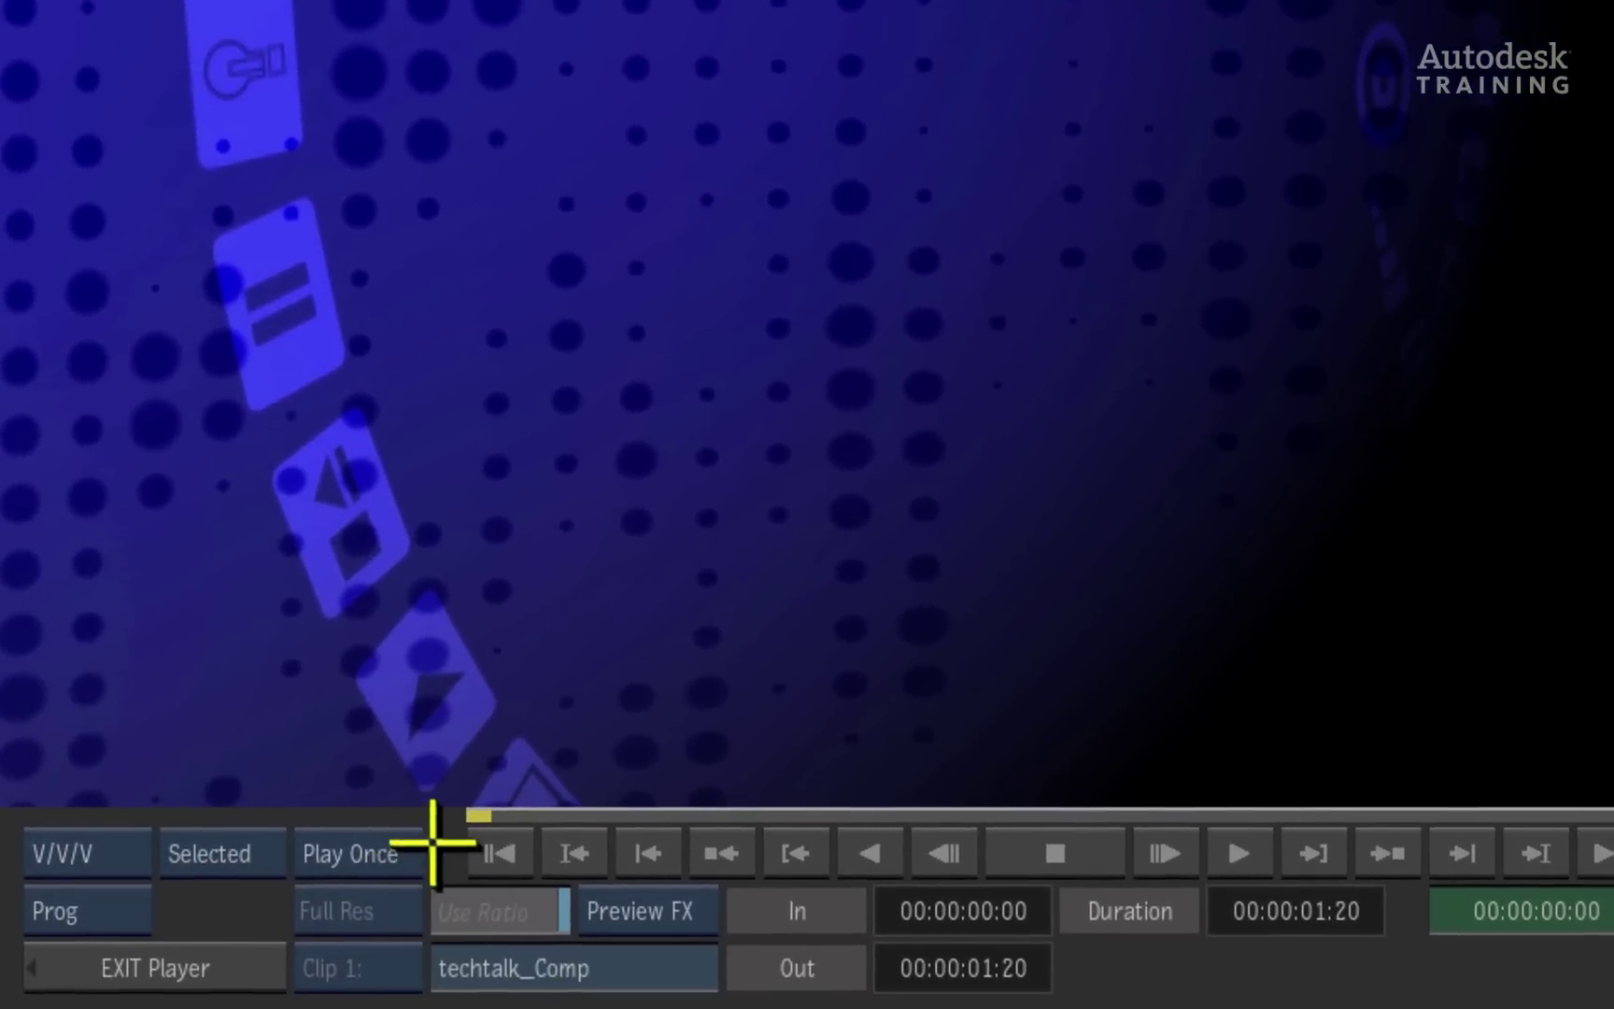
left_click(404, 854)
left_click(387, 809)
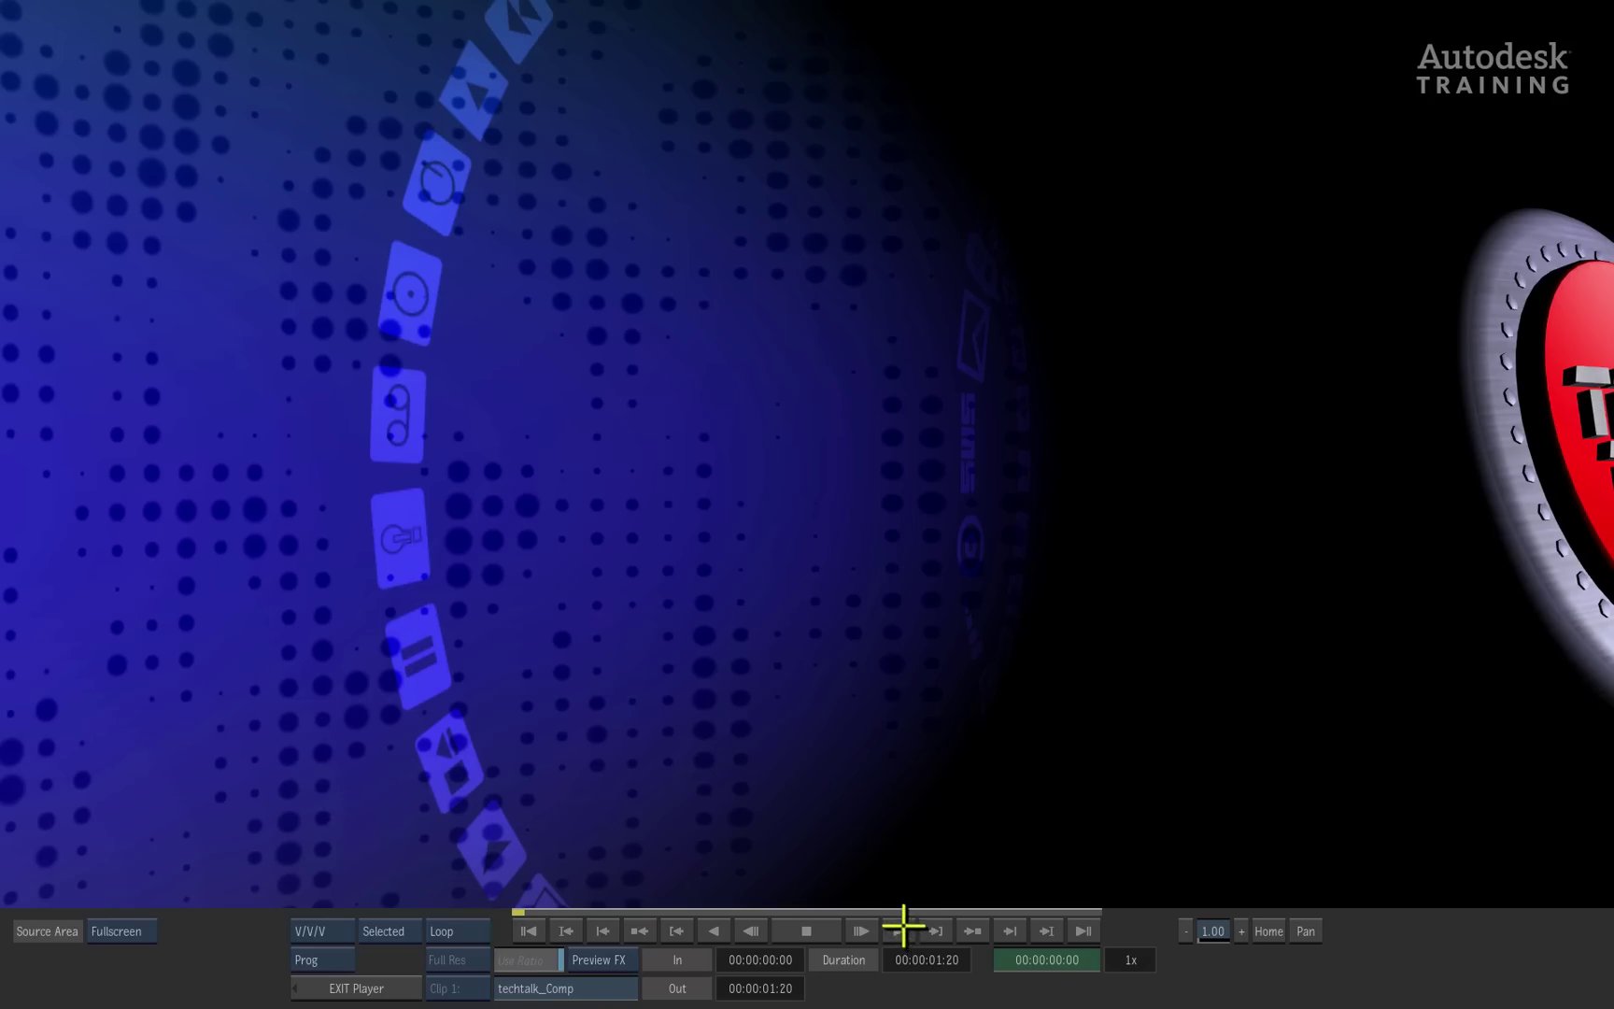
- Play the looping motion-blurred techtalk_Comp clip in the Player
left_click(898, 930)
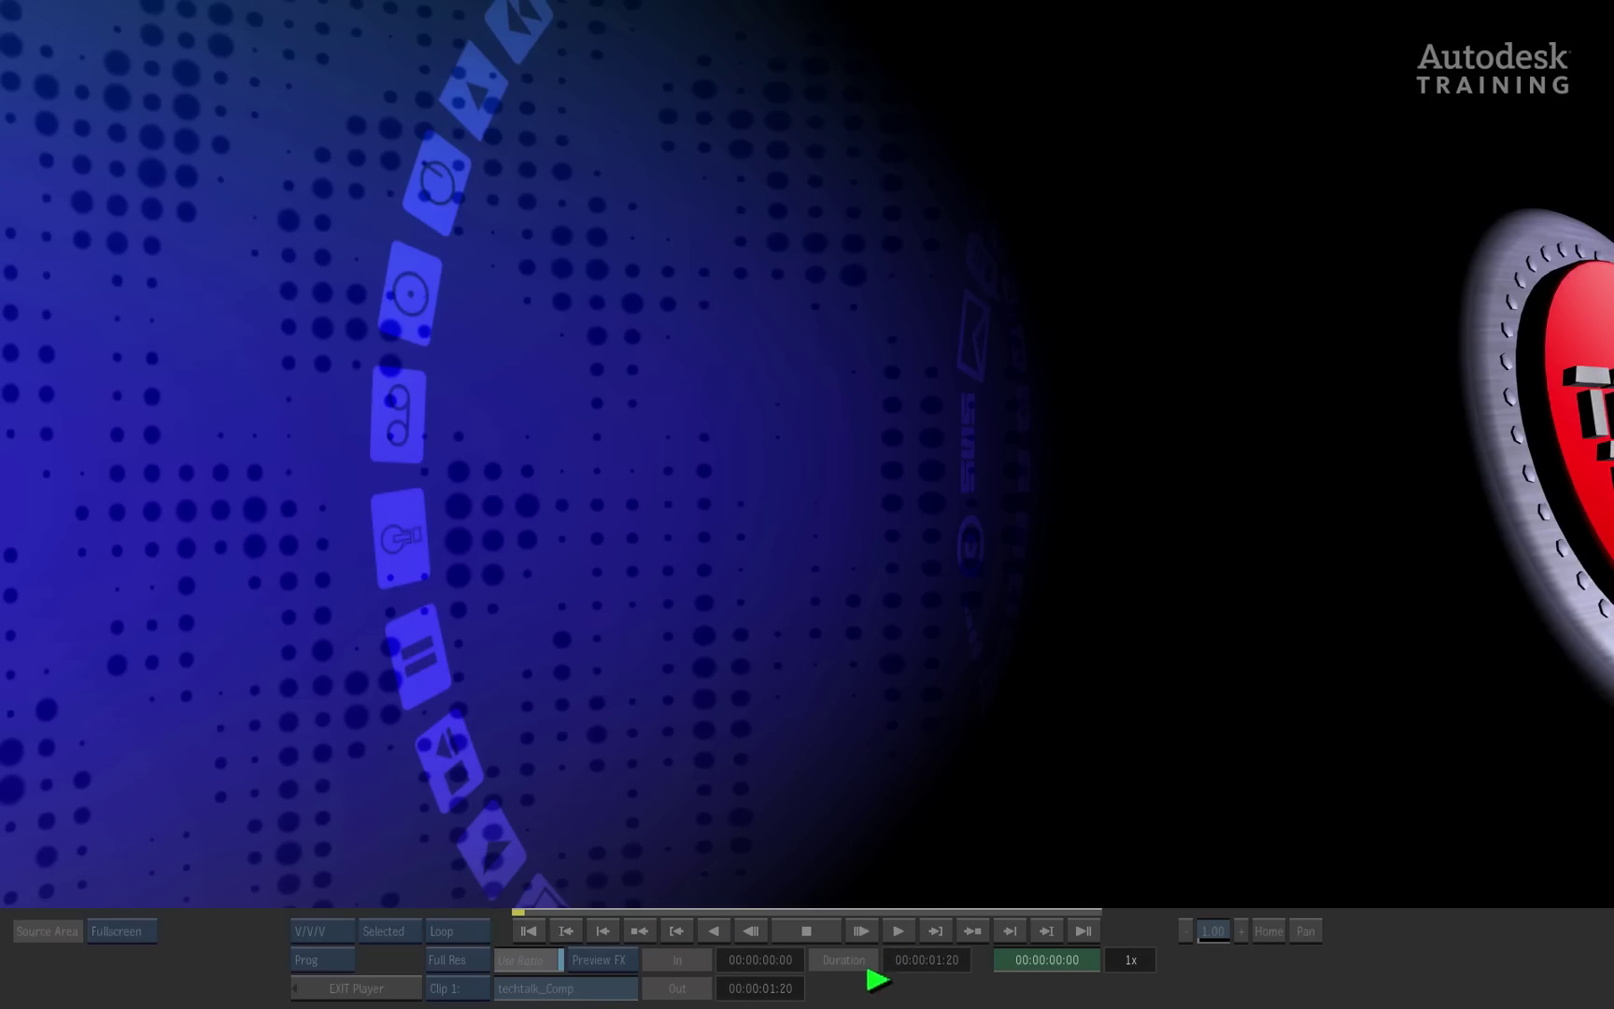